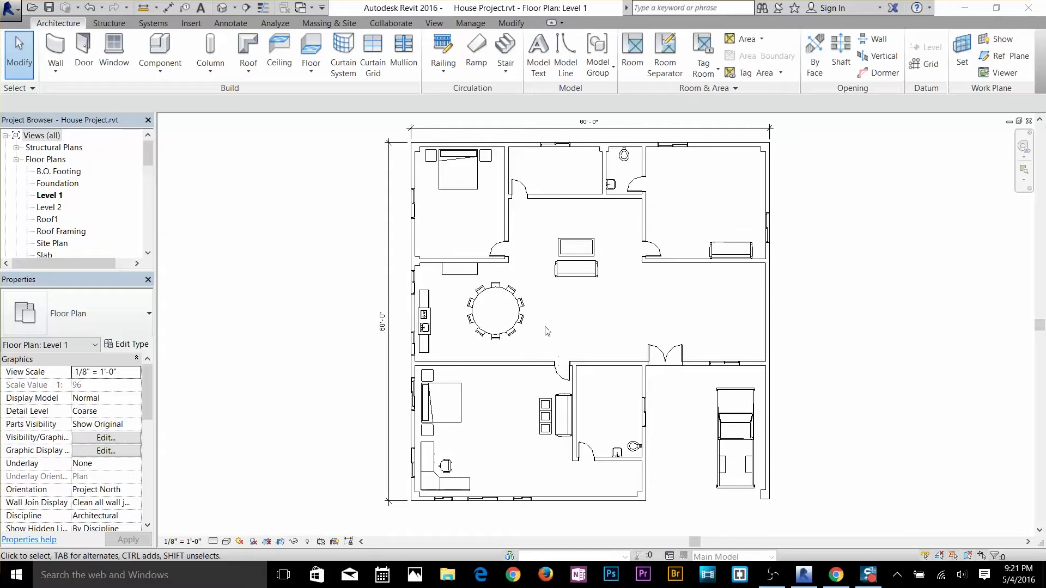
# - Change the door's offset from the bedroom wall from 0' - 6" to 0' - 4 1/2"
pyautogui.click(548, 313)
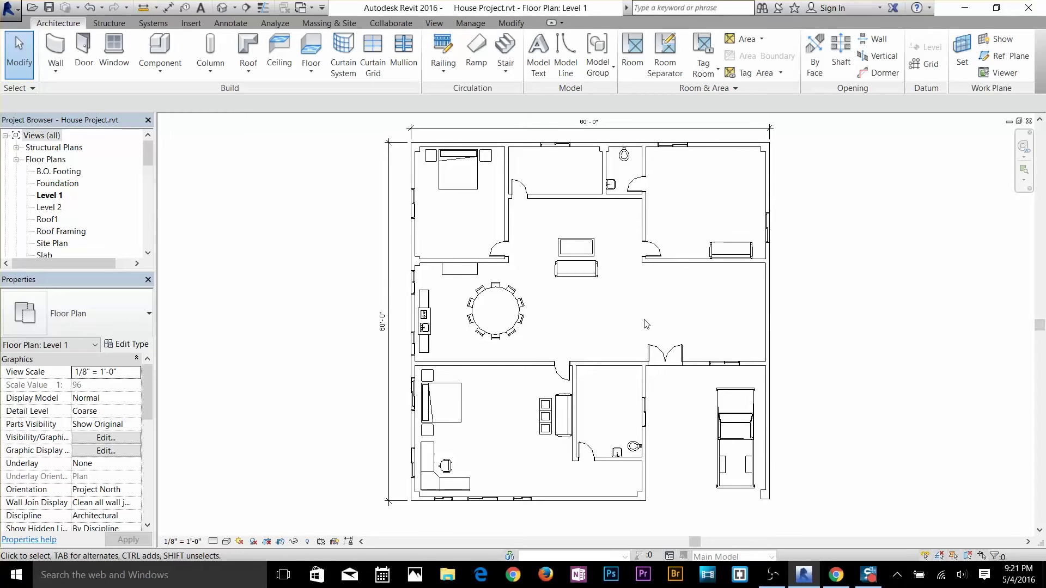
pyautogui.scroll(8, 520, 164)
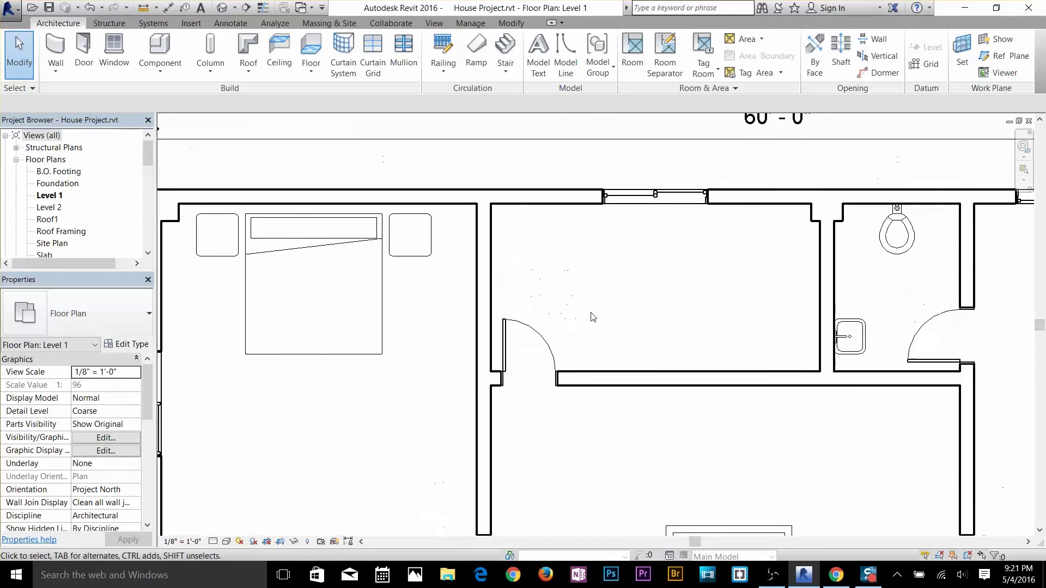
pyautogui.scroll(1, 648, 313)
pyautogui.scroll(3, 535, 310)
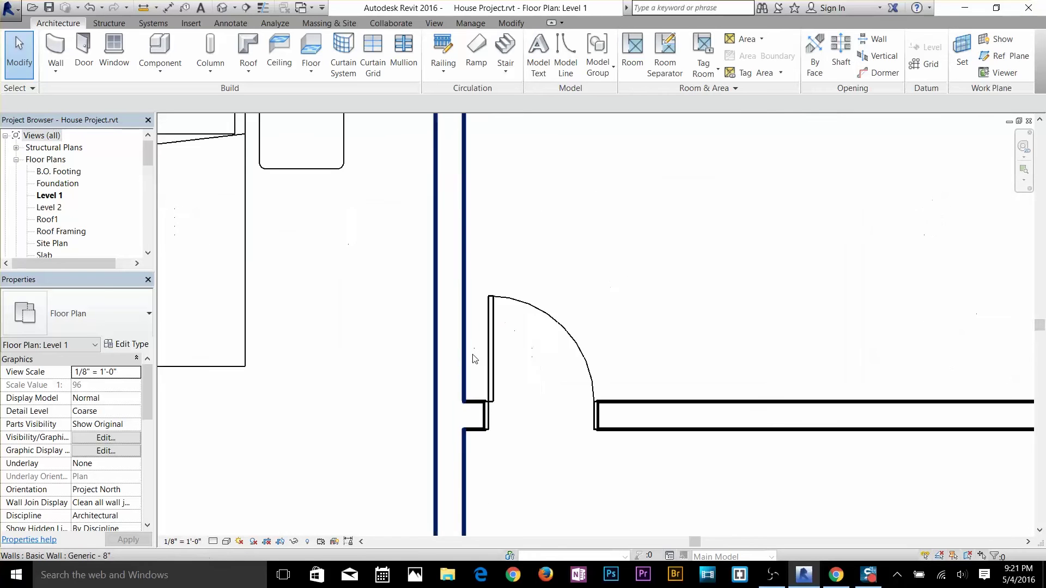
pyautogui.click(535, 375)
pyautogui.moveTo(483, 455); pyautogui.dragTo(501, 279, button='middle')
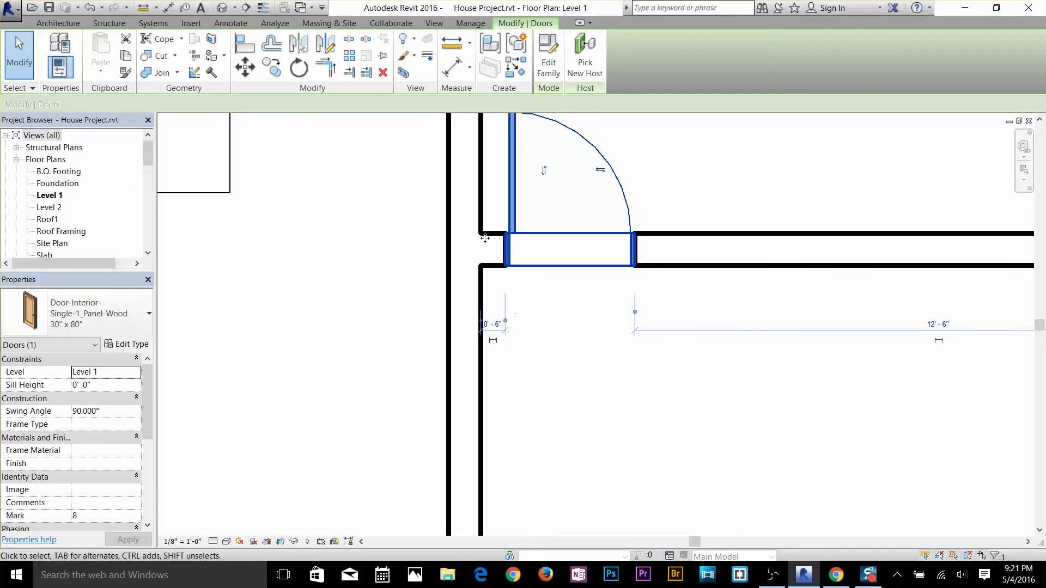
pyautogui.scroll(2, 495, 322)
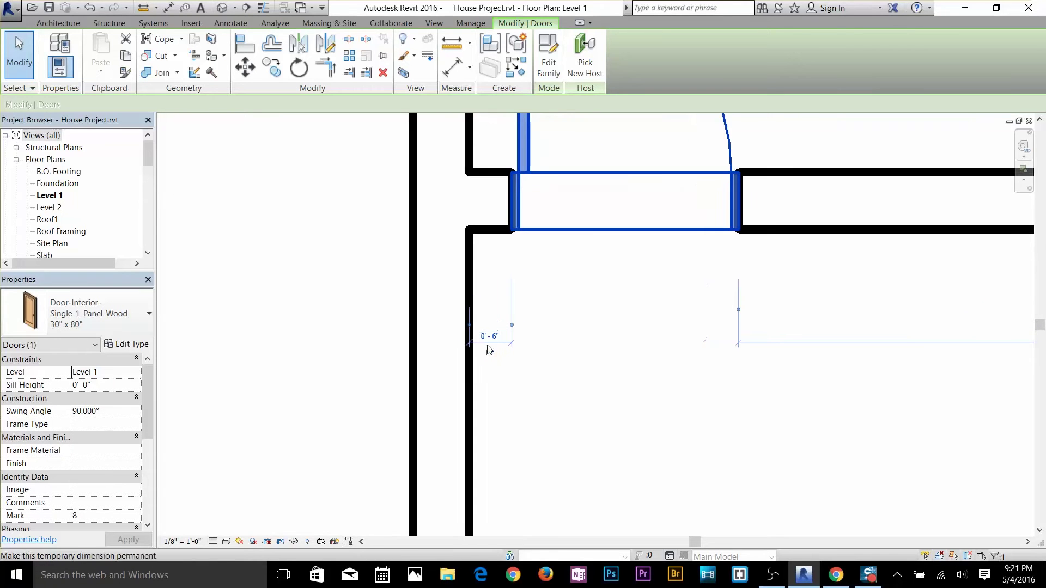
pyautogui.click(492, 337)
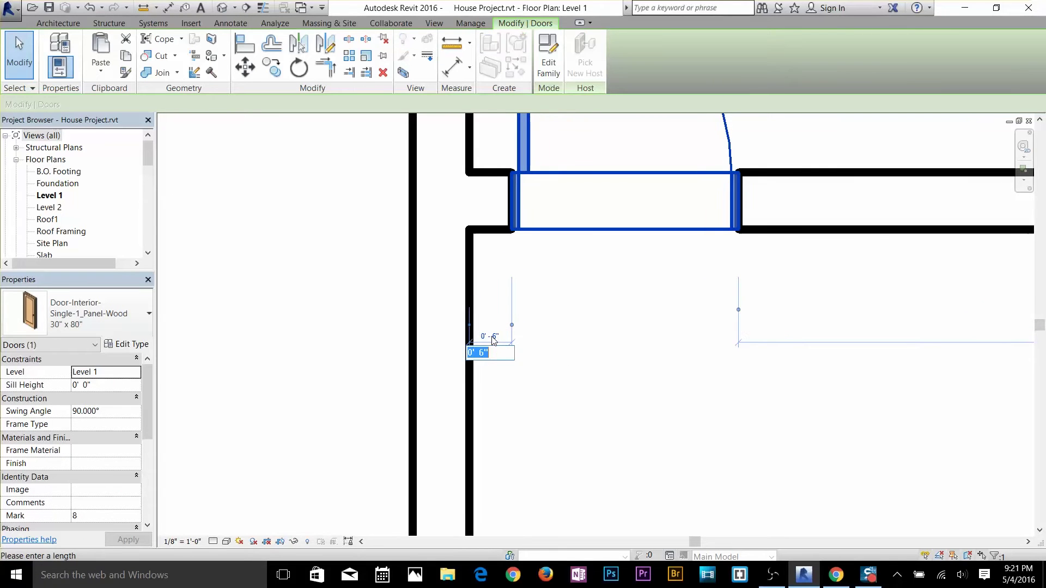
pyautogui.write('0 4.5')
pyautogui.press('Return')
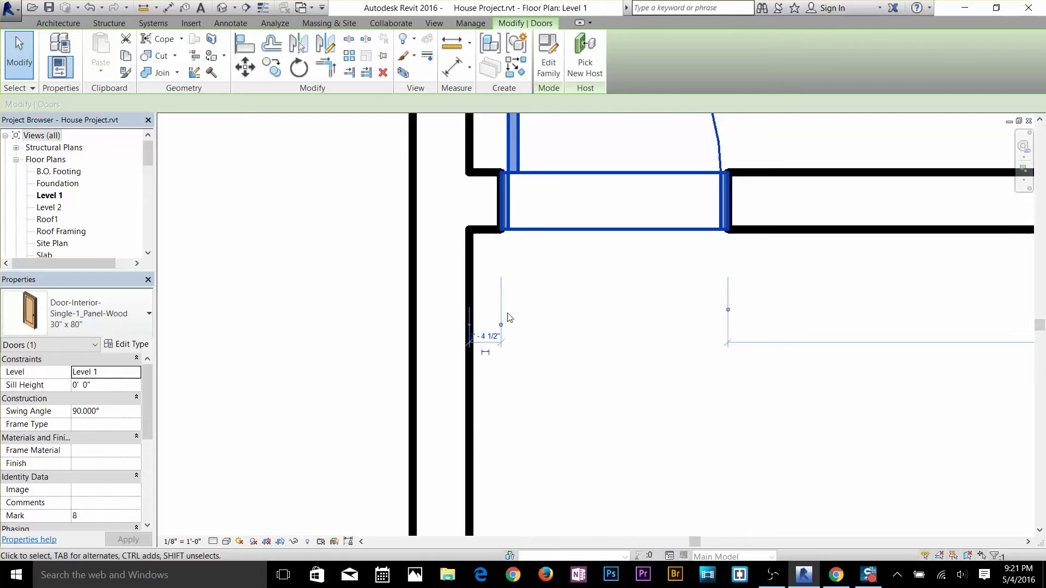
# - Reframe the plan and reselect the door to check its new 4 1/2" offset
pyautogui.scroll(-2, 493, 341)
pyautogui.moveTo(628, 296); pyautogui.dragTo(603, 486, button='middle')
pyautogui.moveTo(471, 403); pyautogui.dragTo(463, 269, button='middle')
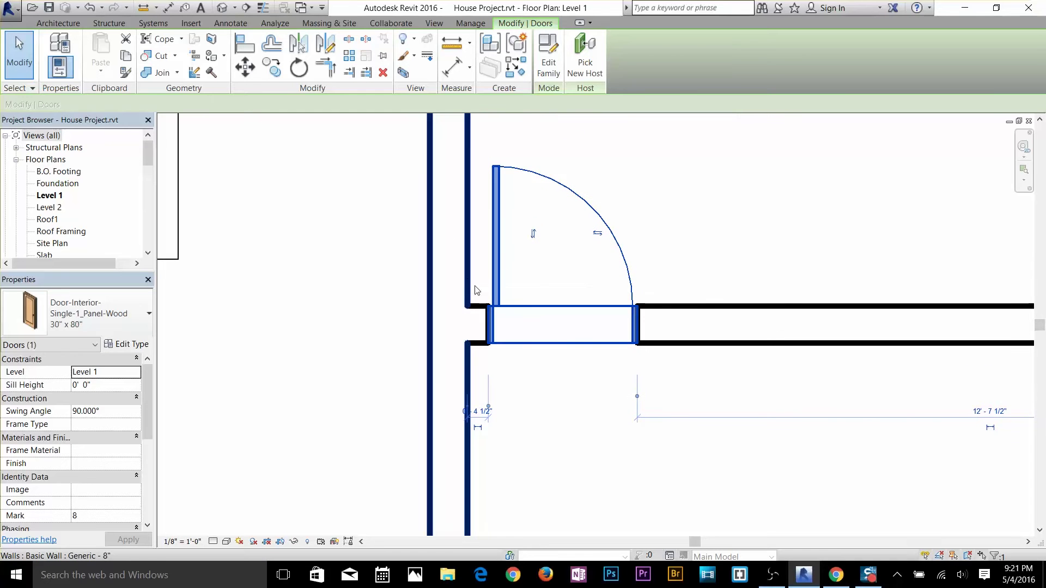
pyautogui.click(561, 282)
pyautogui.click(494, 280)
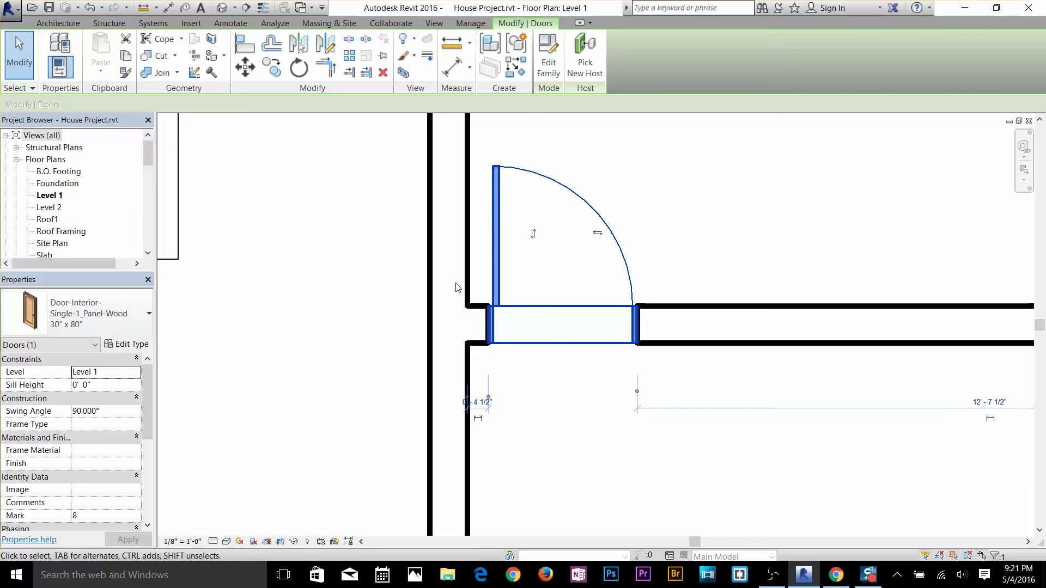
pyautogui.scroll(-2, 456, 288)
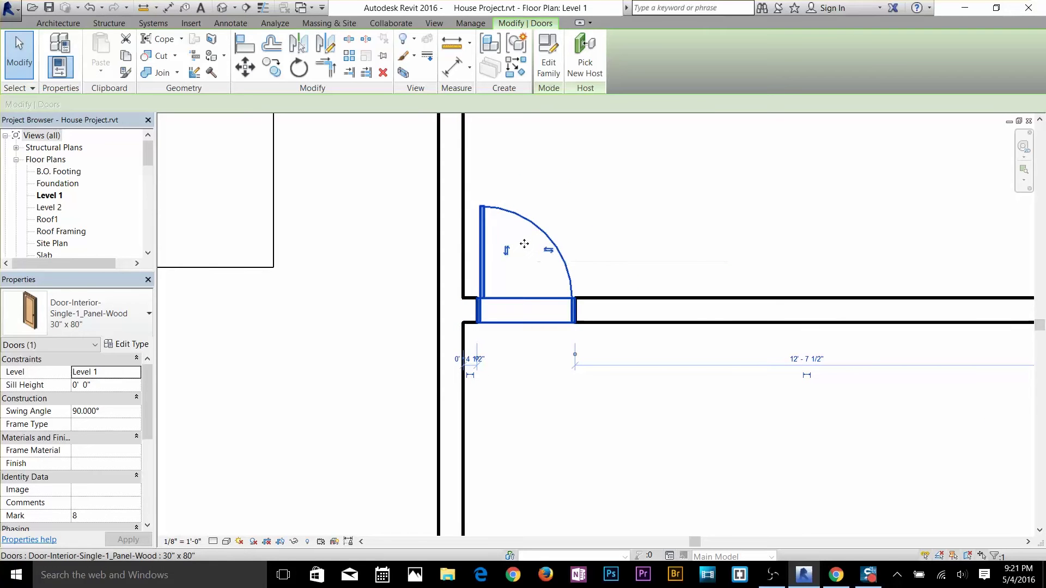
pyautogui.scroll(3, 457, 337)
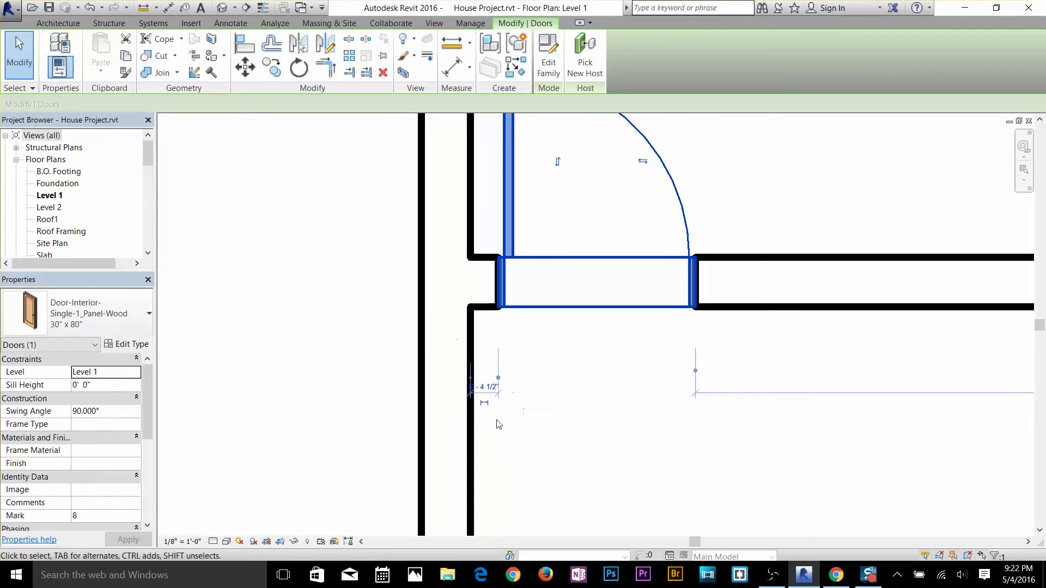
pyautogui.scroll(2, 494, 415)
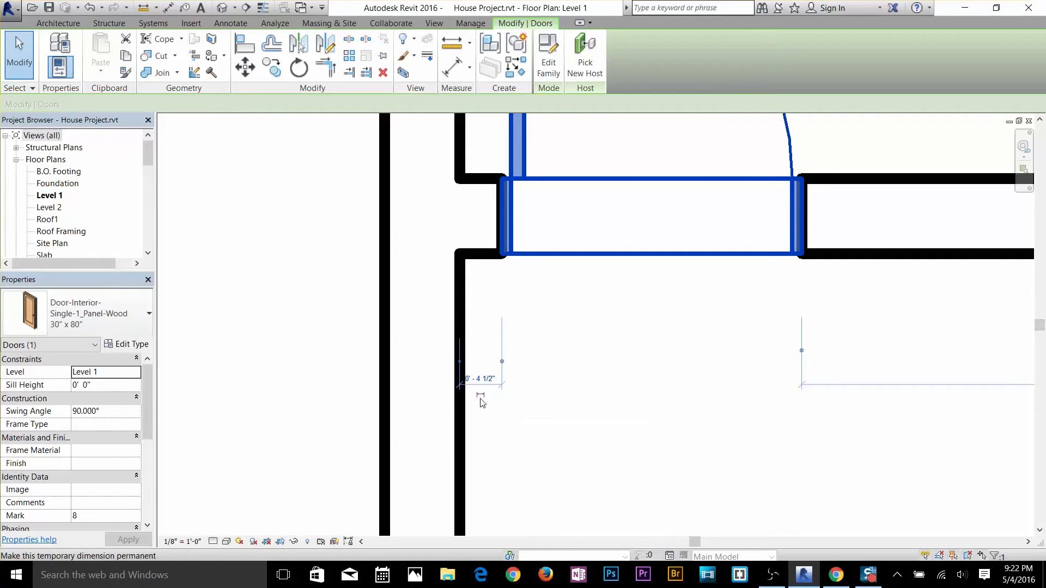
# - Make the door's 0' - 4 1/2" offset a permanent dimension
pyautogui.click(481, 398)
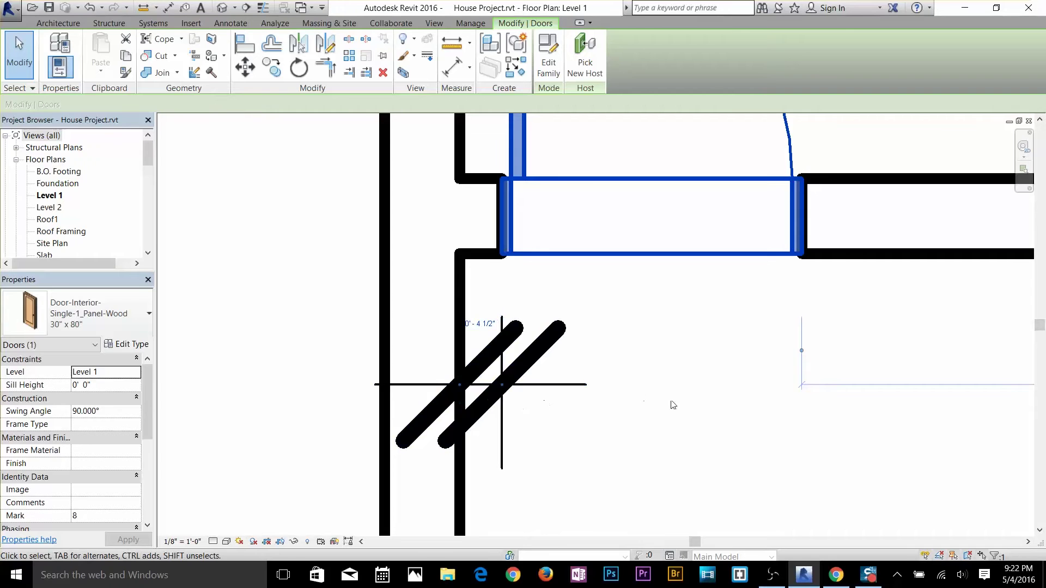
pyautogui.click(789, 447)
pyautogui.scroll(-3, 789, 447)
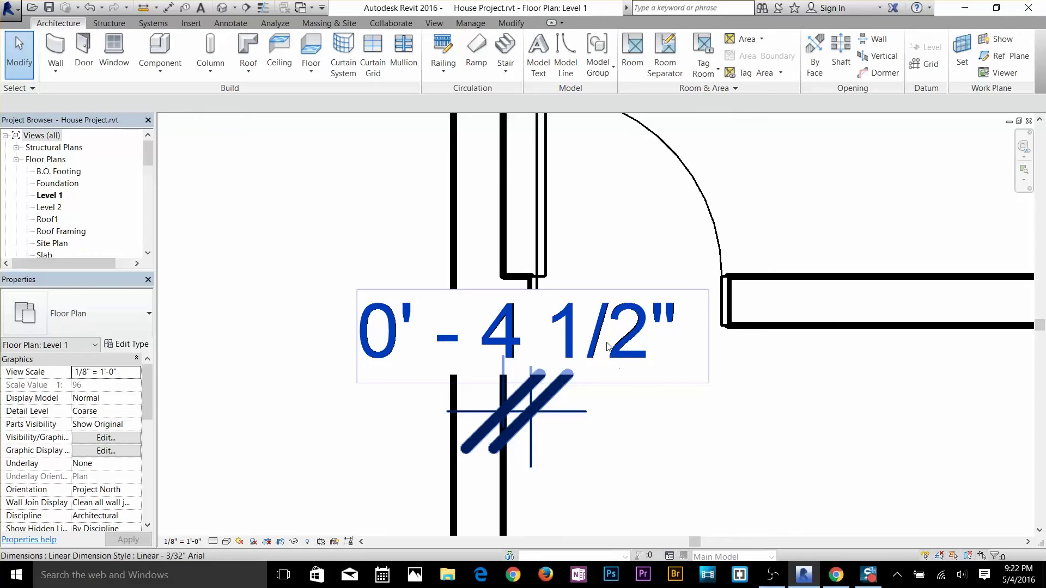
# - Lock the new permanent 0' - 4 1/2" dimension to the wall
pyautogui.click(571, 341)
pyautogui.scroll(1, 555, 424)
pyautogui.scroll(-1, 614, 426)
pyautogui.scroll(-1, 614, 426)
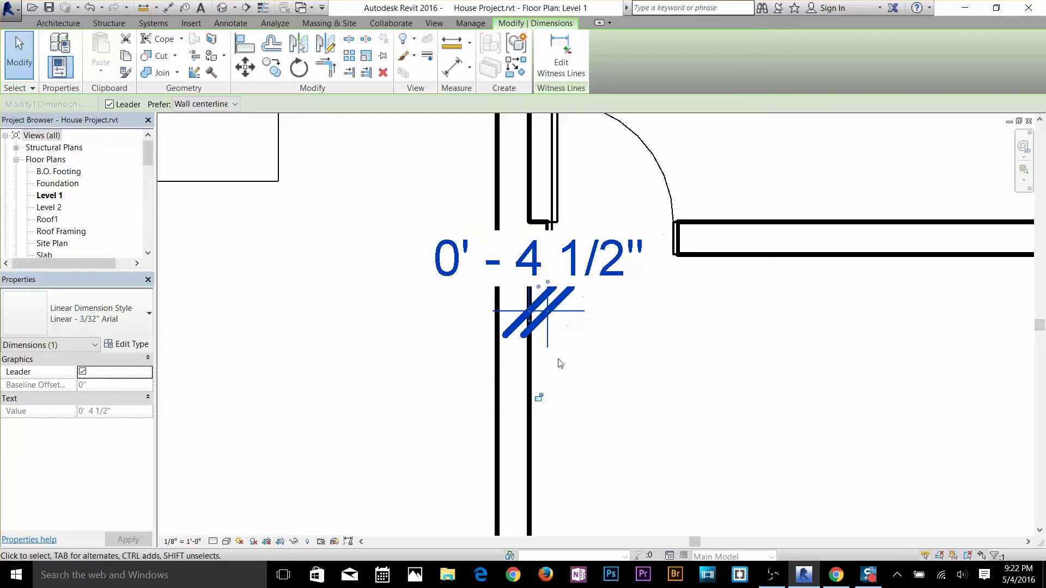
pyautogui.scroll(2, 539, 397)
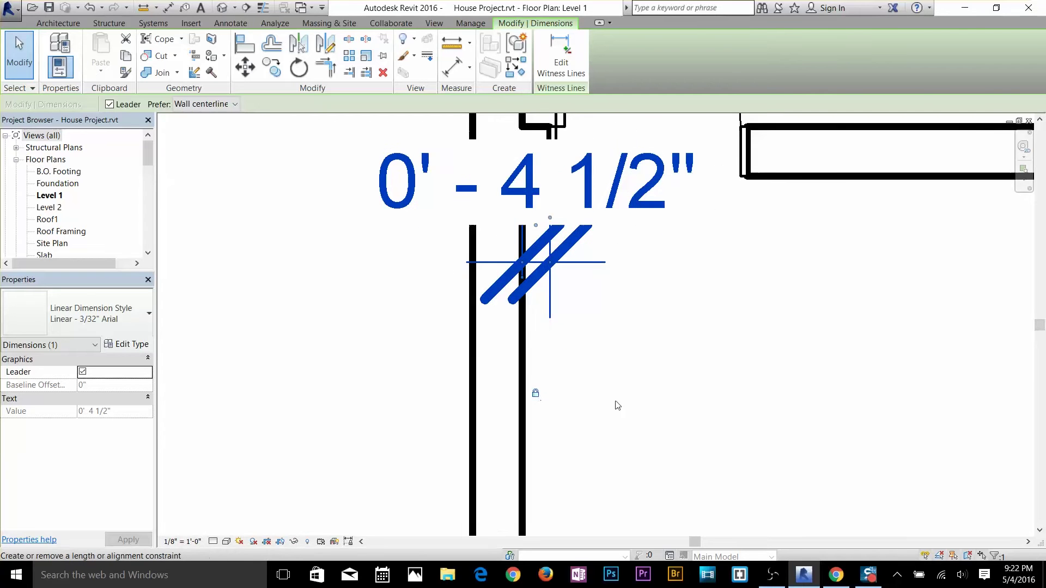
pyautogui.click(614, 404)
pyautogui.scroll(-3, 664, 404)
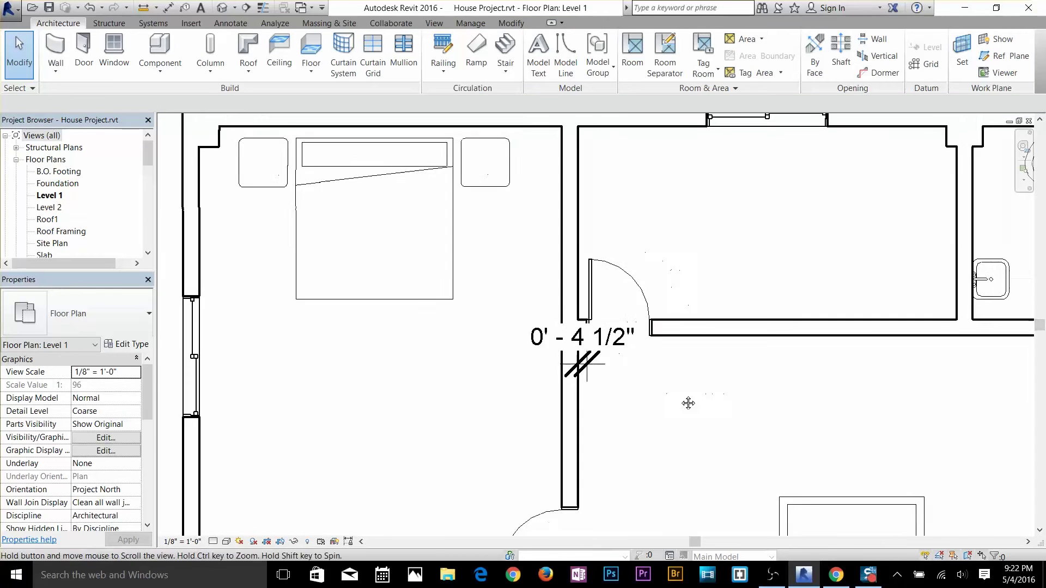
pyautogui.click(557, 300)
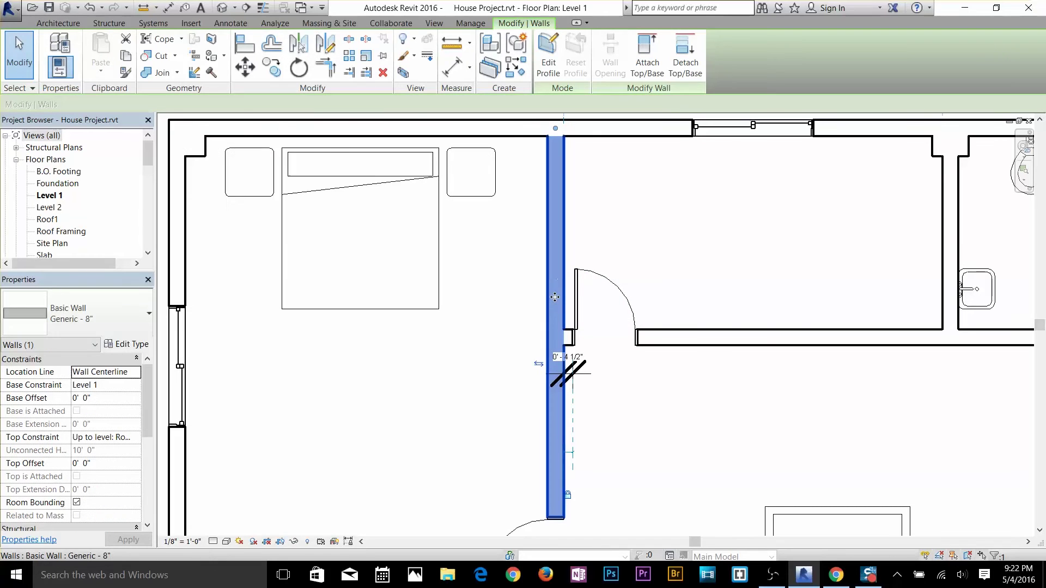
pyautogui.moveTo(539, 297)
pyautogui.mouseDown()
pyautogui.moveTo(500, 297)
pyautogui.moveTo(532, 296)
pyautogui.mouseUp()
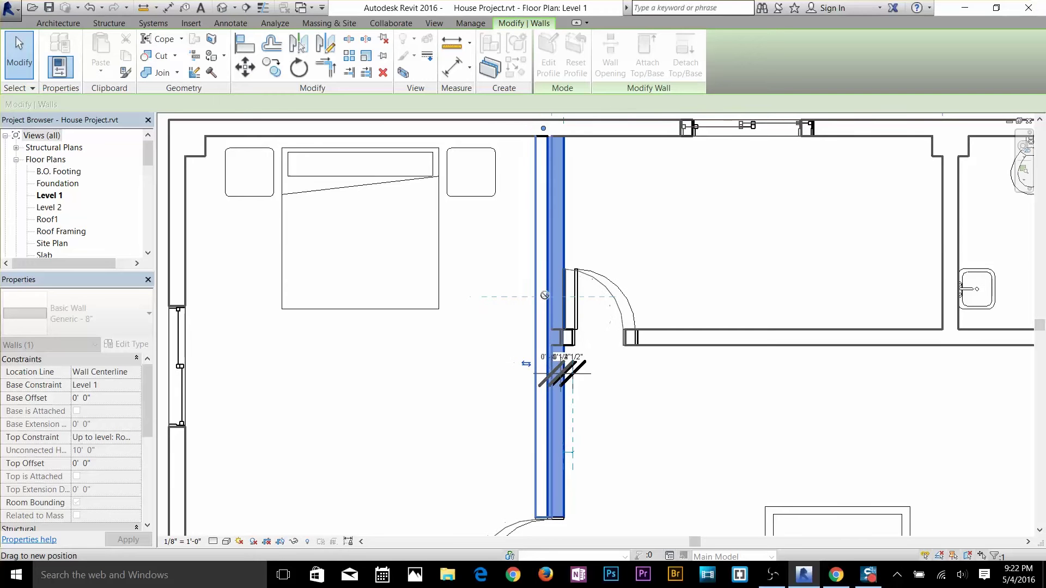
pyautogui.click(498, 257)
pyautogui.moveTo(496, 241); pyautogui.dragTo(693, 419)
pyautogui.click(648, 403)
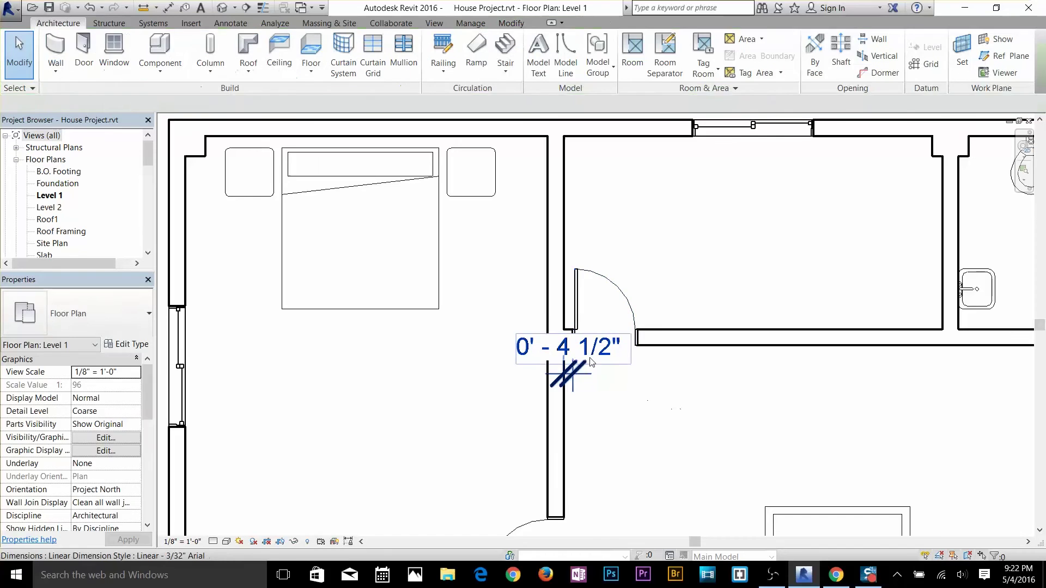
pyautogui.click(612, 381)
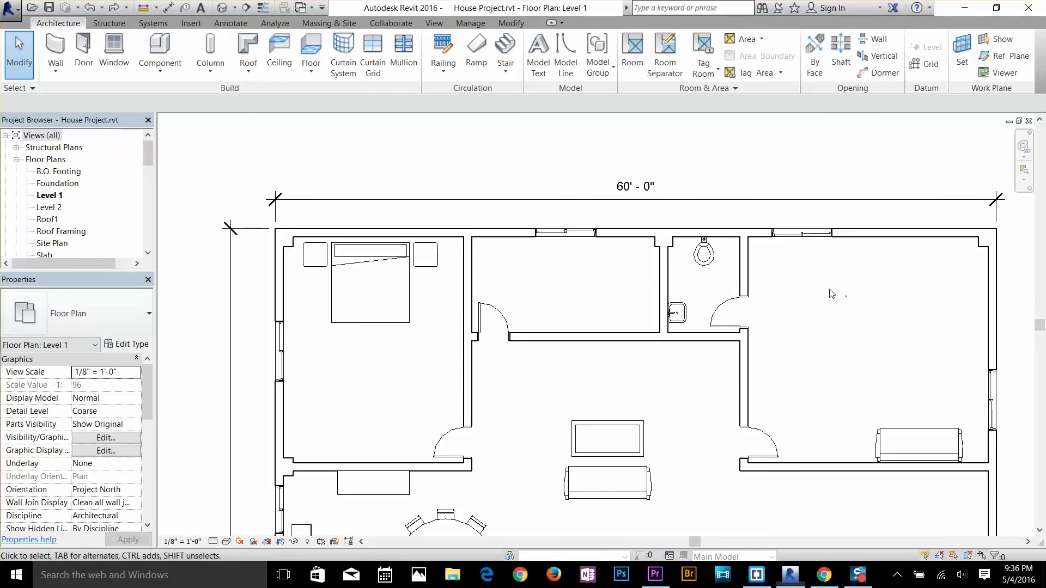
# - Check the Slider with Trim window's dimensions in the top-right room, then start Aligned Dimension
pyautogui.scroll(3, 893, 286)
pyautogui.scroll(-3, 723, 296)
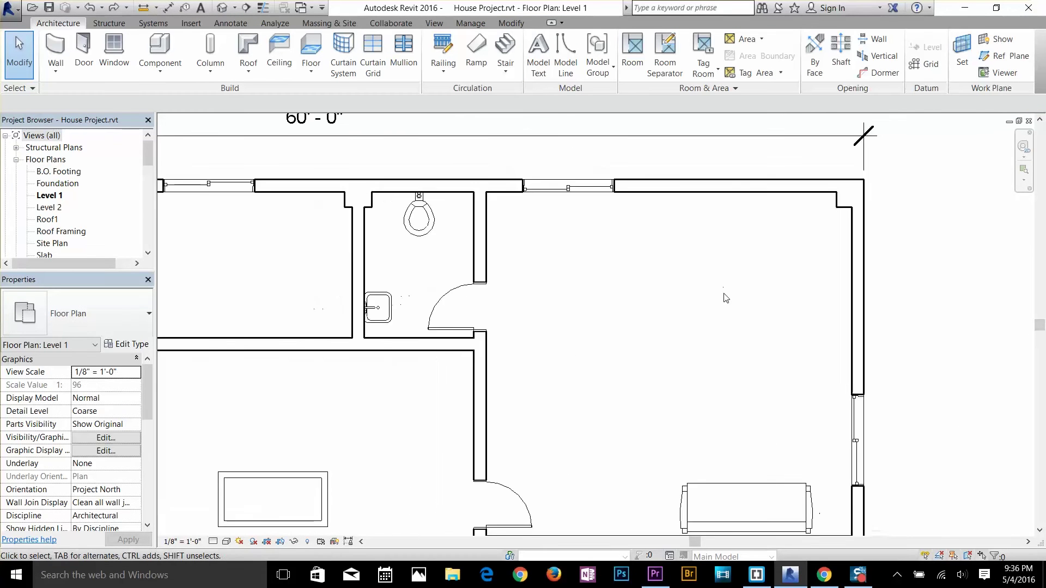
pyautogui.click(593, 199)
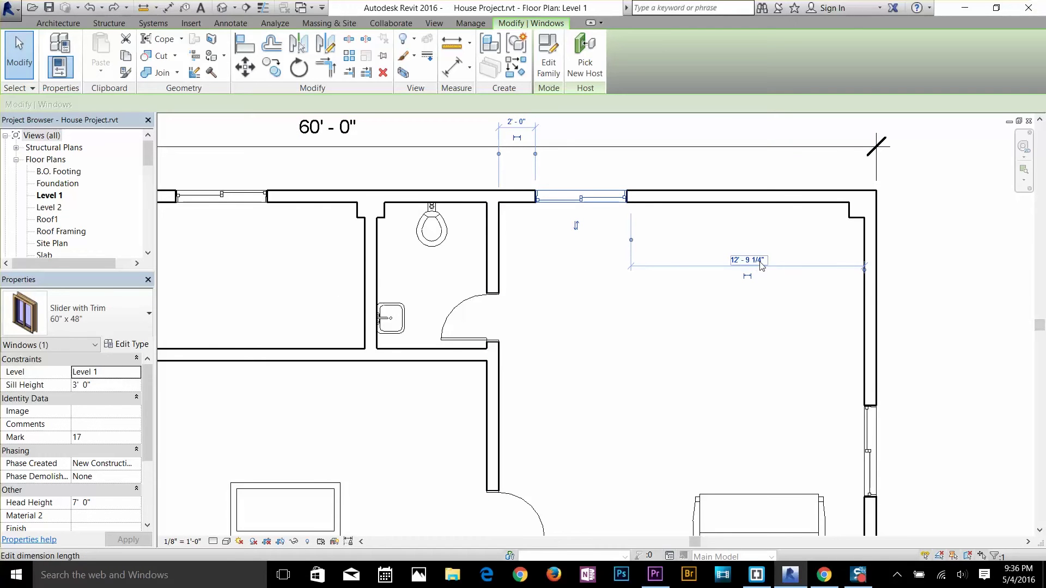
pyautogui.click(656, 338)
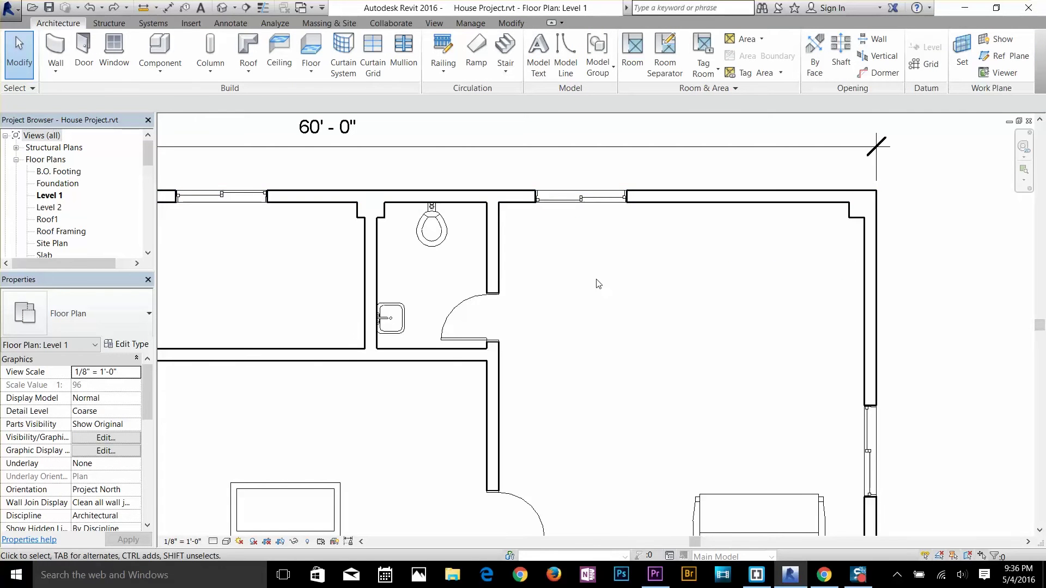
pyautogui.click(168, 7)
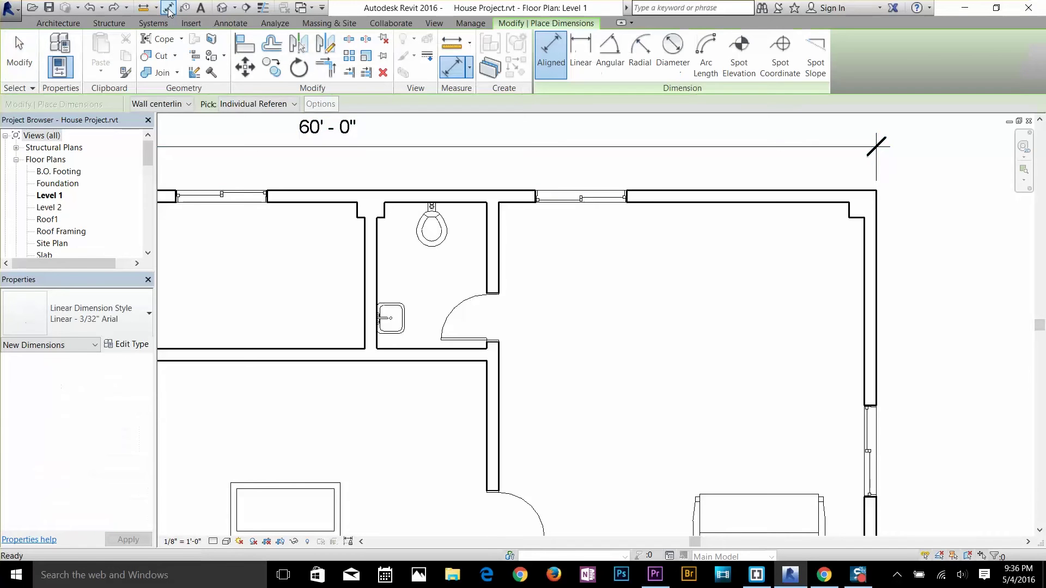
# - Dimension 20' - 0" between the room's left and right walls, then zoom toward the window
pyautogui.click(500, 257)
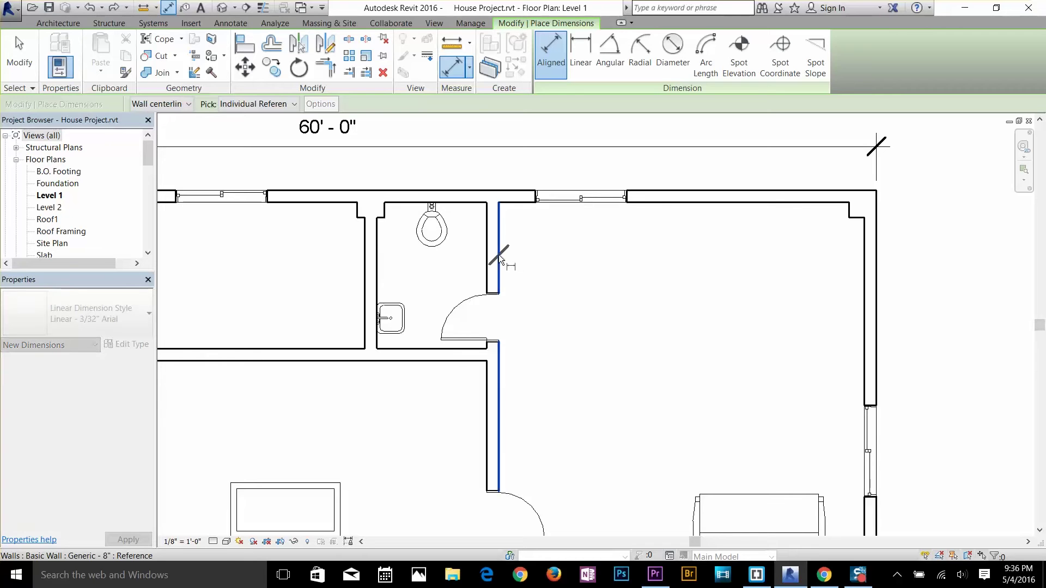
pyautogui.click(864, 260)
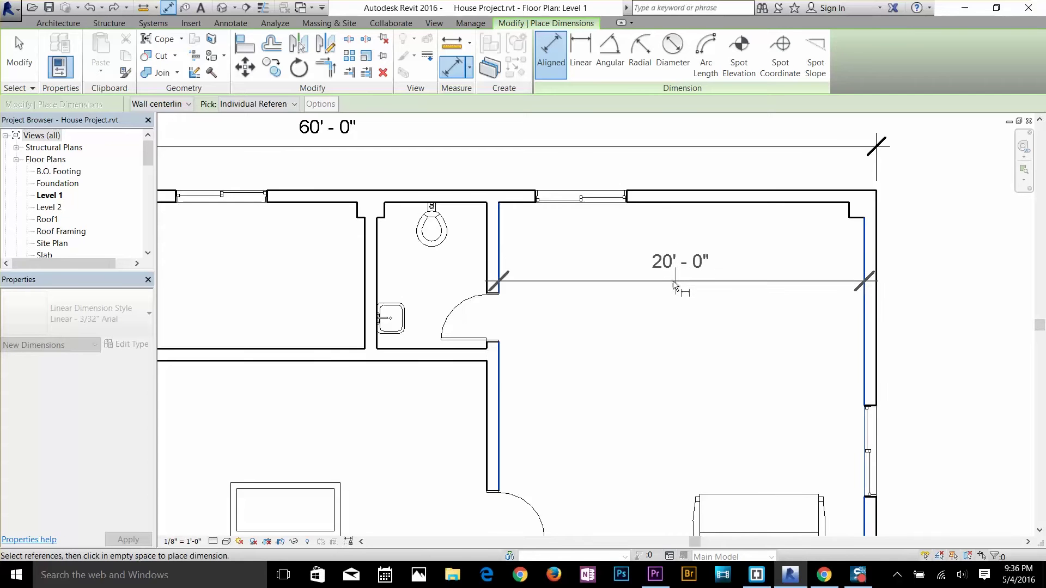
pyautogui.moveTo(668, 273); pyautogui.dragTo(707, 348, button='middle')
pyautogui.scroll(5, 707, 349)
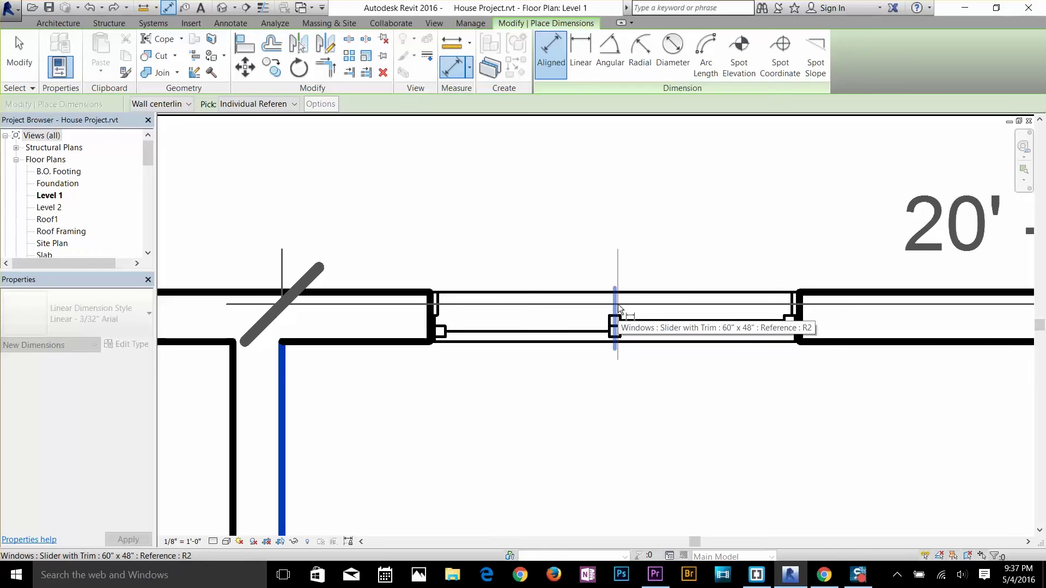
# - Add the window centre to the string and place it, reading 4' - 6" and 15' - 6"
pyautogui.click(618, 304)
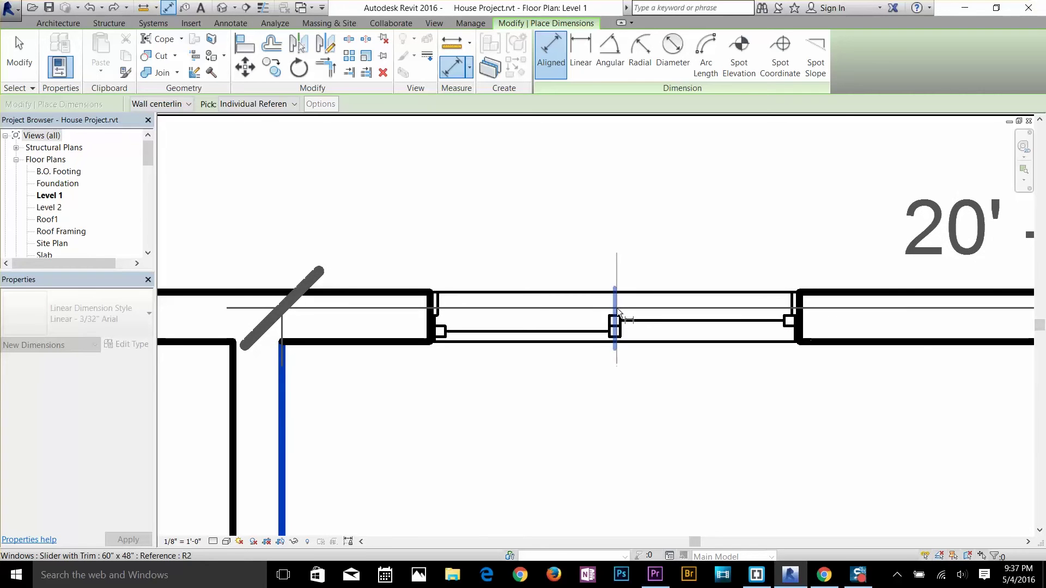
pyautogui.click(616, 308)
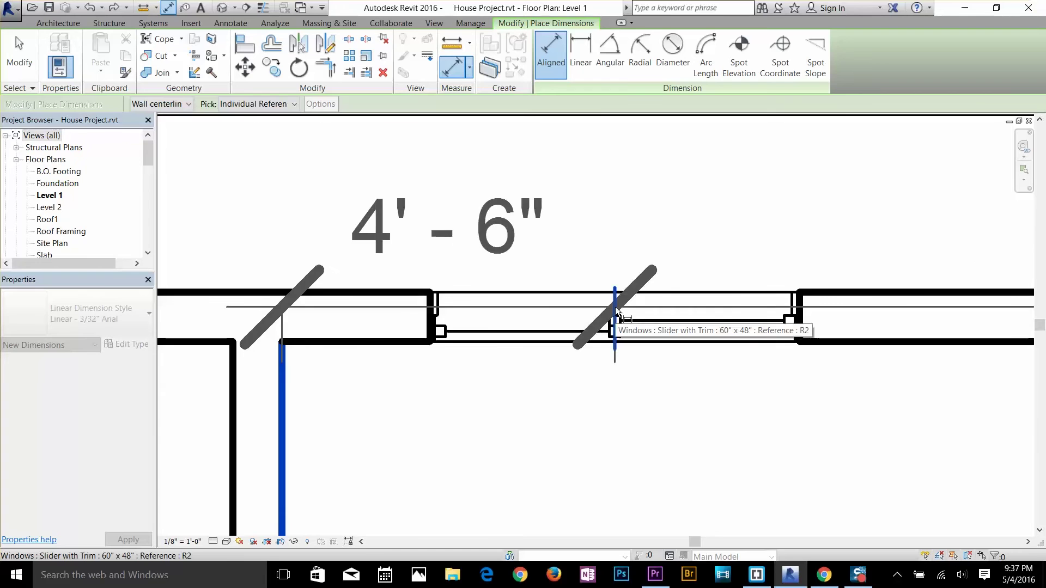
pyautogui.scroll(-3, 616, 314)
pyautogui.moveTo(782, 374); pyautogui.dragTo(600, 349, button='middle')
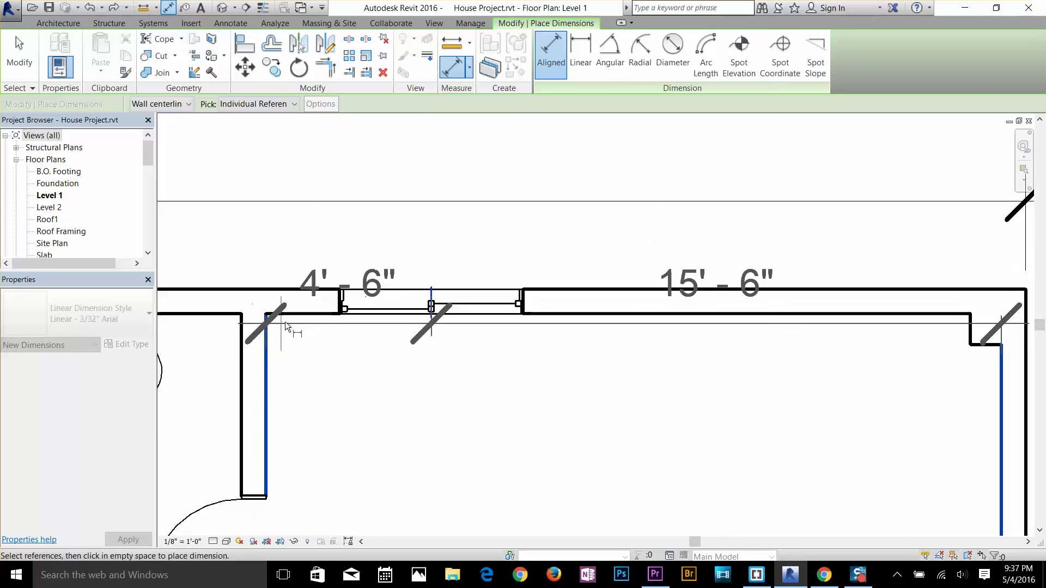
pyautogui.moveTo(668, 257); pyautogui.dragTo(680, 336, button='middle')
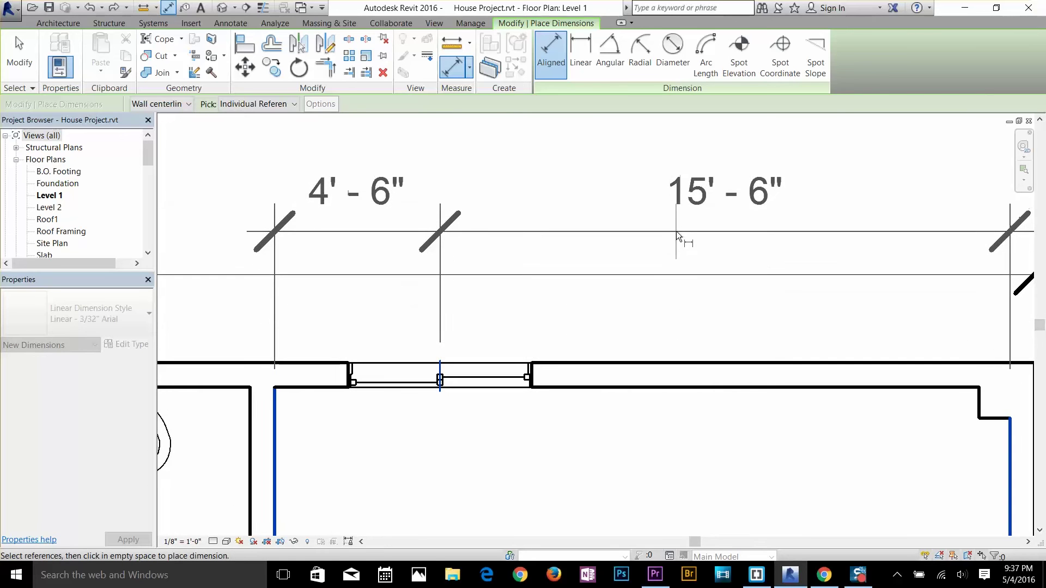
pyautogui.click(672, 240)
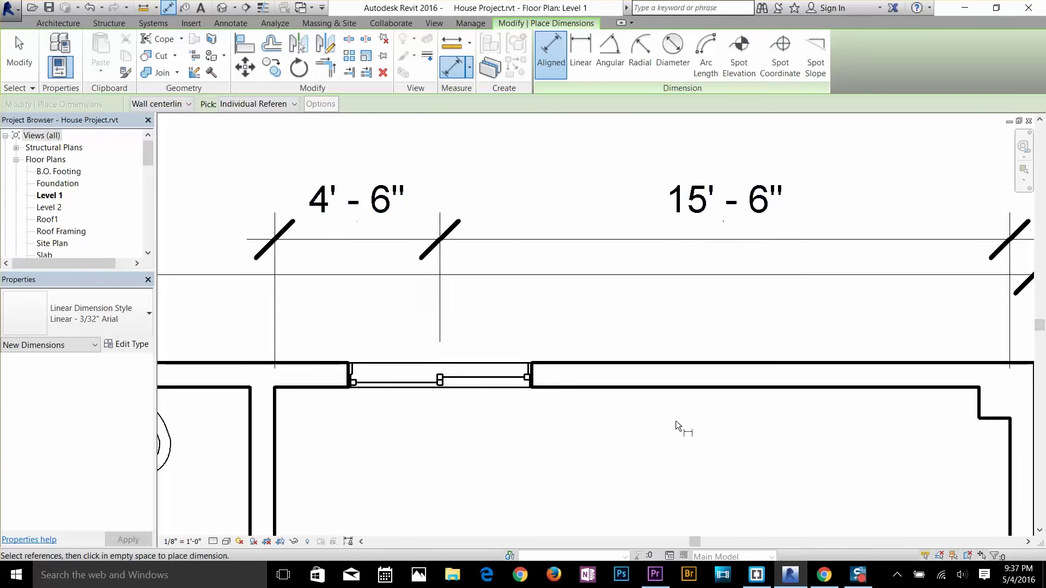
pyautogui.scroll(-2, 675, 421)
pyautogui.moveTo(687, 348); pyautogui.dragTo(704, 404, button='middle')
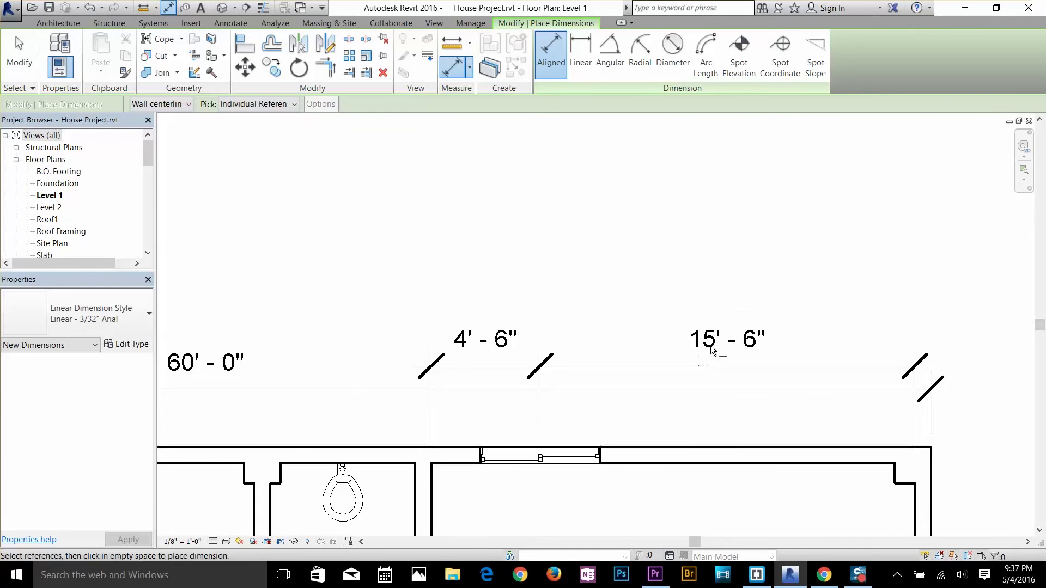
pyautogui.press('Escape')
pyautogui.press('Escape')
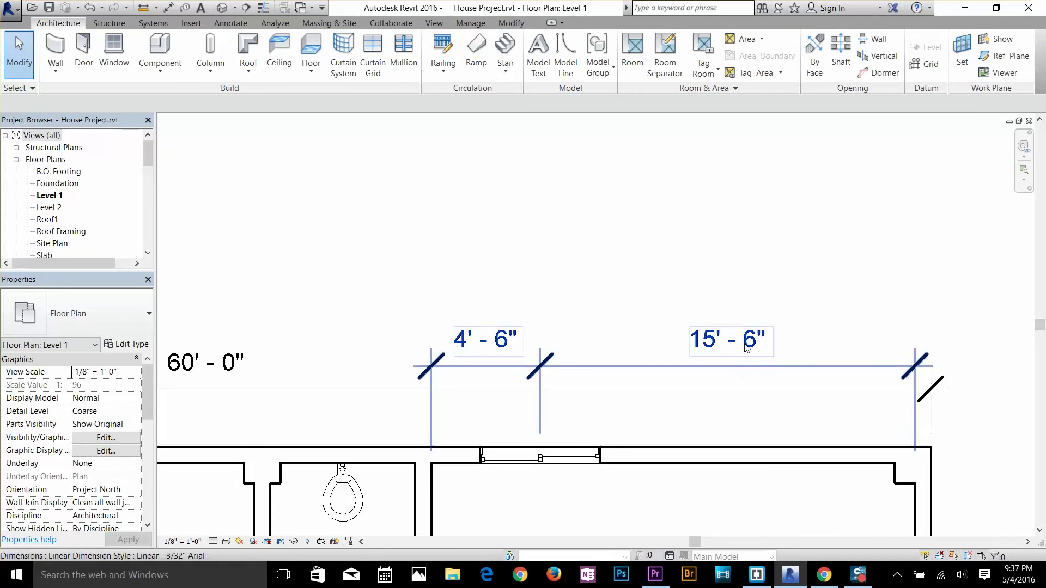
pyautogui.moveTo(746, 354); pyautogui.dragTo(739, 294, button='middle')
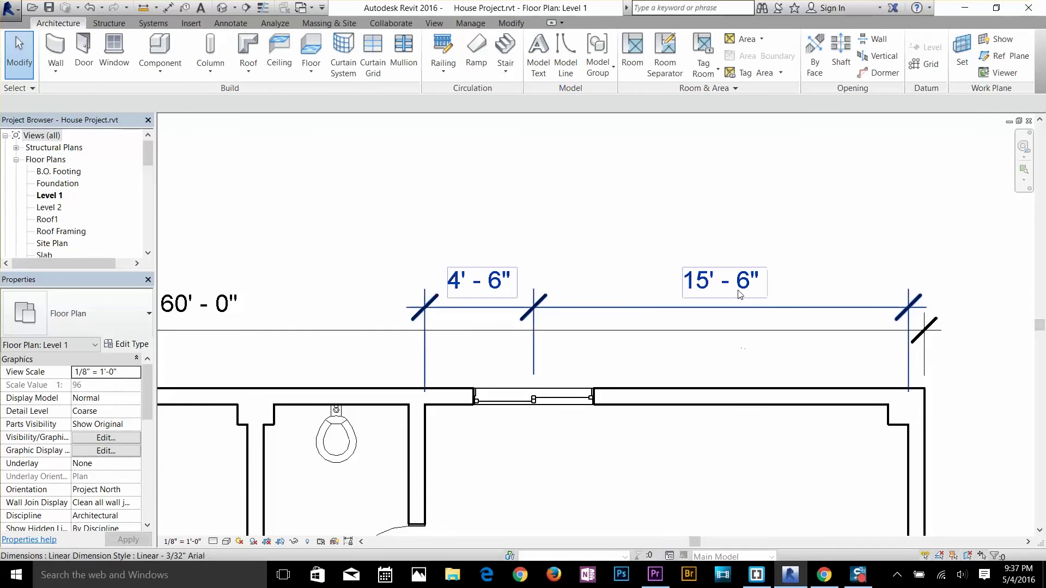
pyautogui.click(730, 289)
# - Make the dimension string's segments equal so the window is centred in the room
pyautogui.click(721, 432)
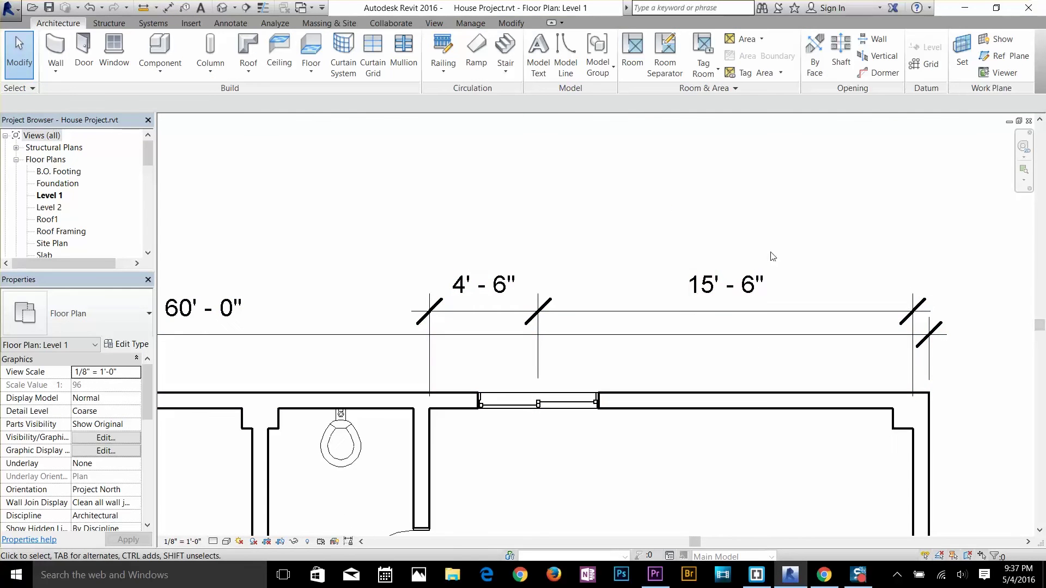
pyautogui.click(745, 289)
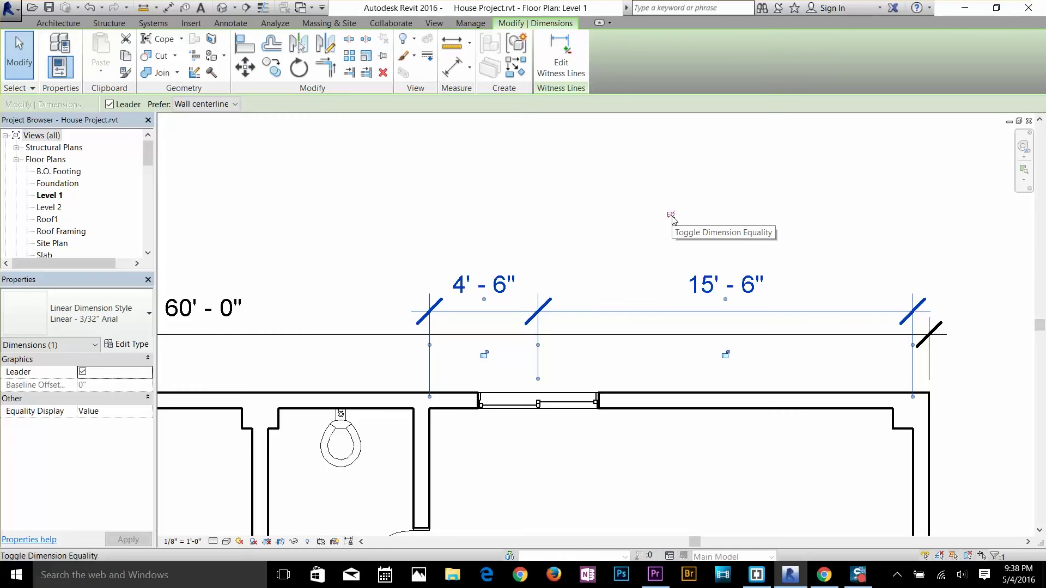
pyautogui.click(671, 216)
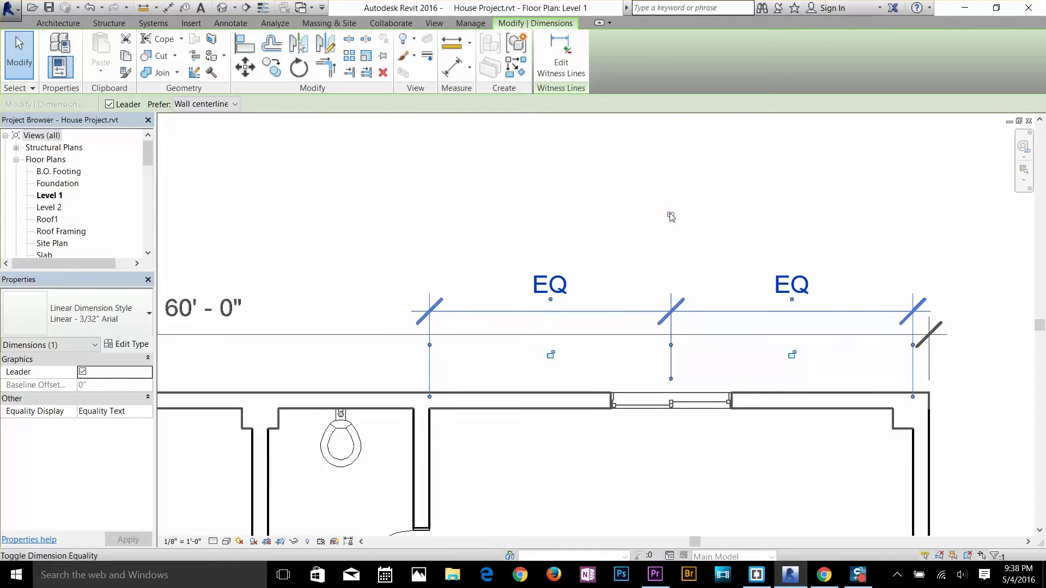
pyautogui.moveTo(699, 425); pyautogui.dragTo(702, 338, button='middle')
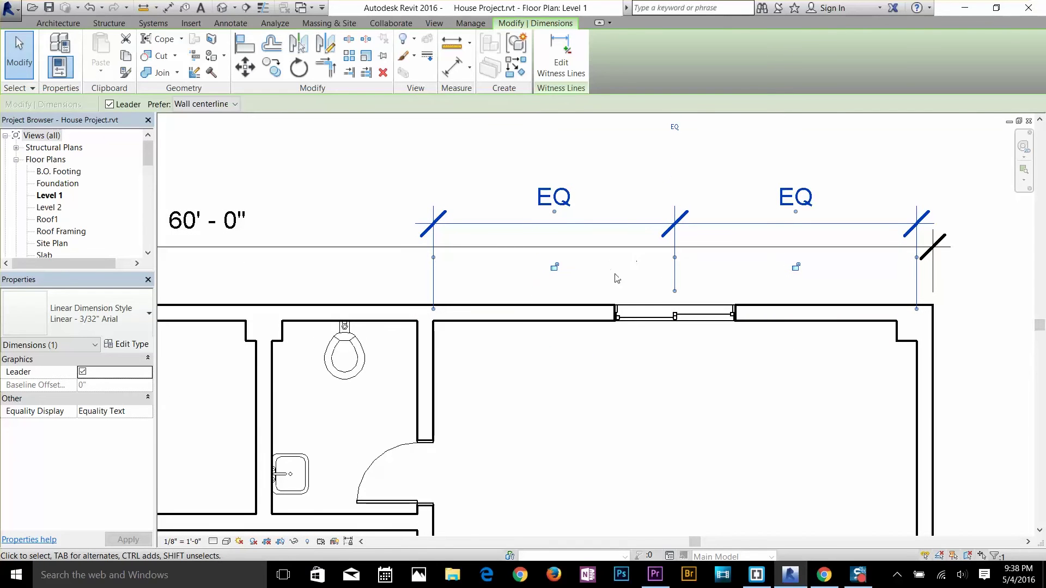
pyautogui.moveTo(711, 139); pyautogui.dragTo(715, 193, button='middle')
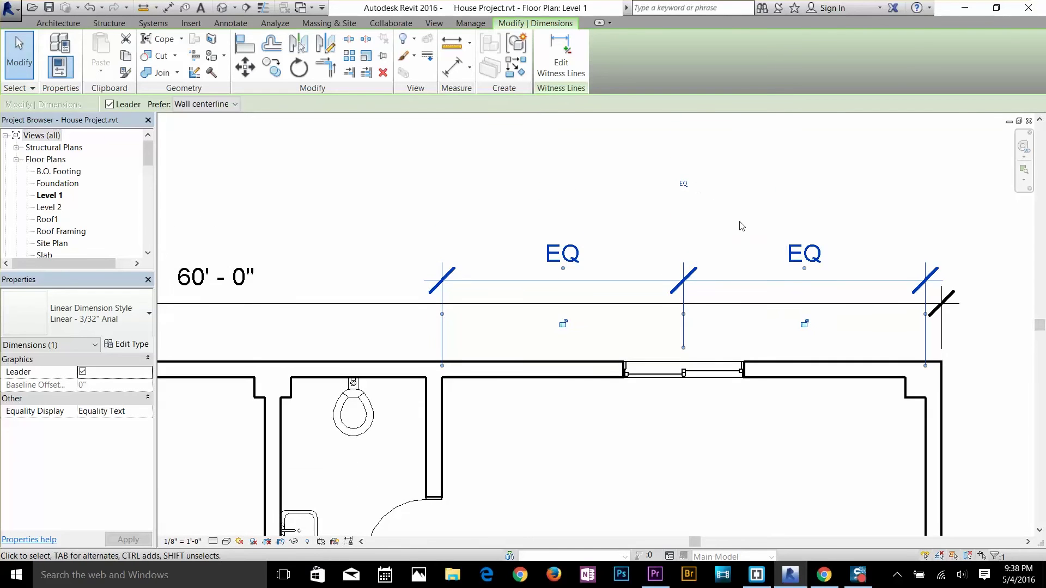
# - Toggle the equal segments to show 10' - 0" values, then switch them back to EQ
pyautogui.click(685, 185)
pyautogui.click(769, 194)
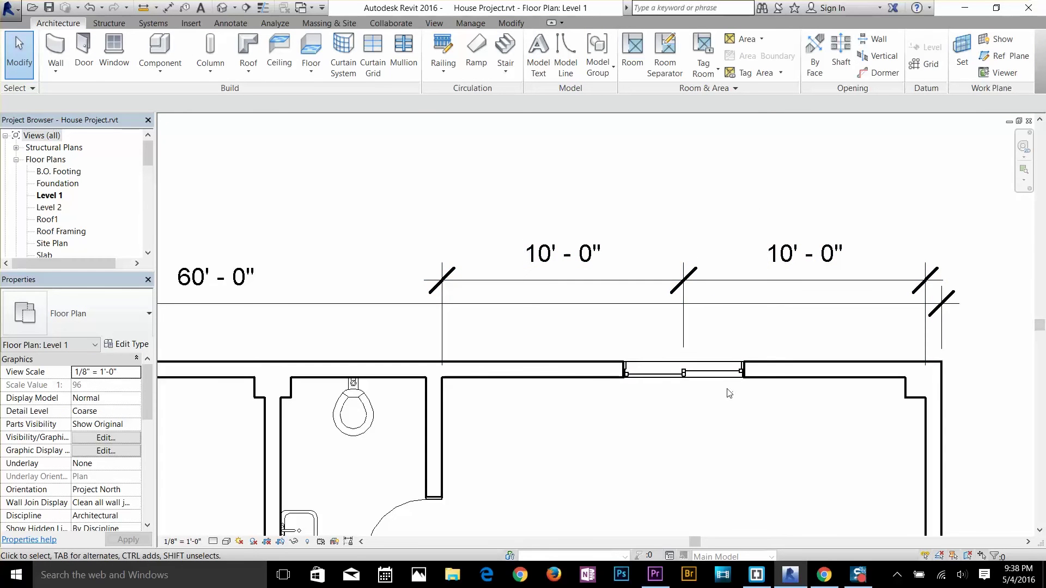
pyautogui.click(763, 253)
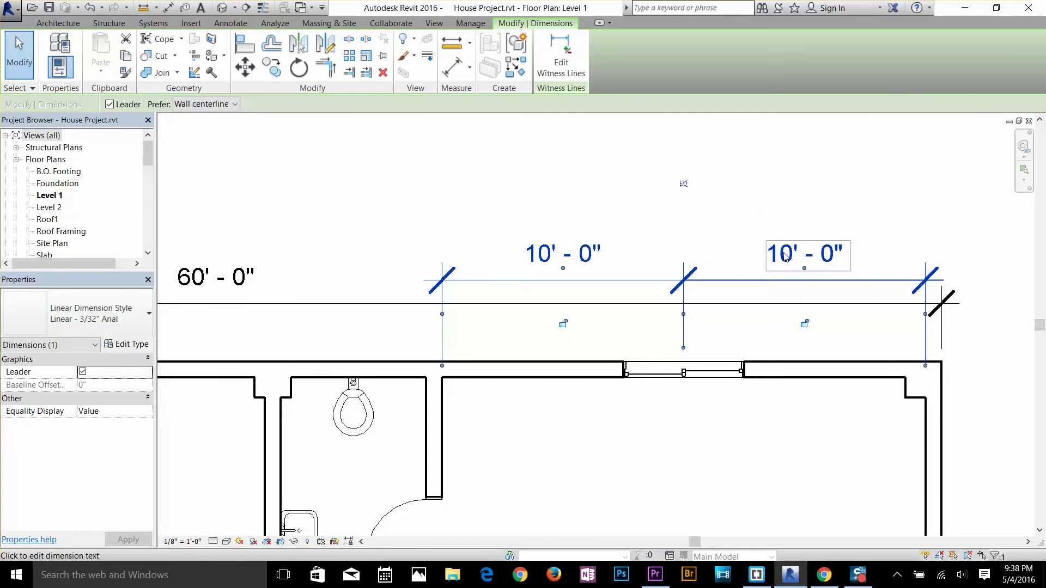
pyautogui.click(684, 184)
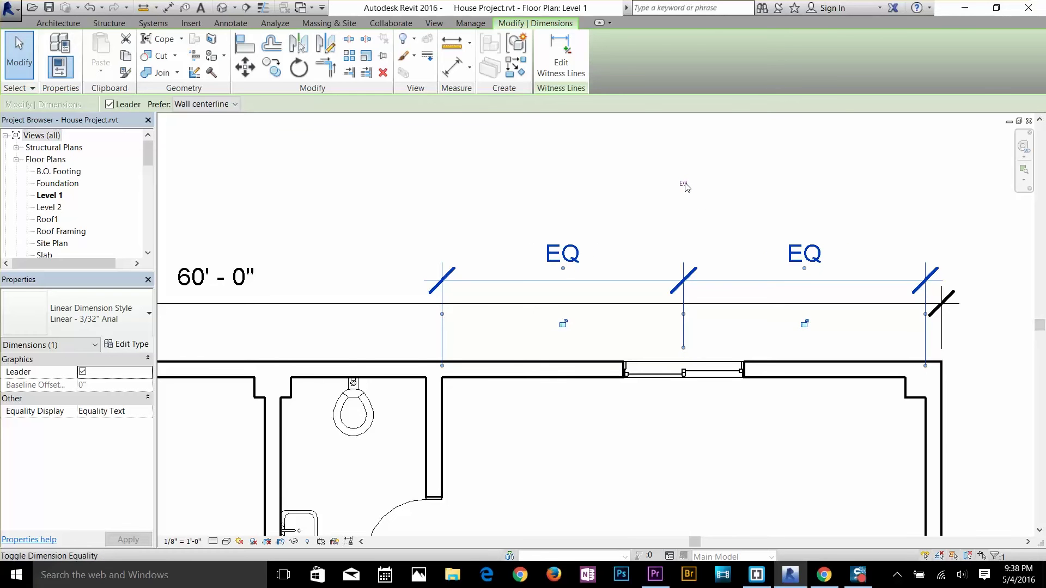
pyautogui.click(730, 196)
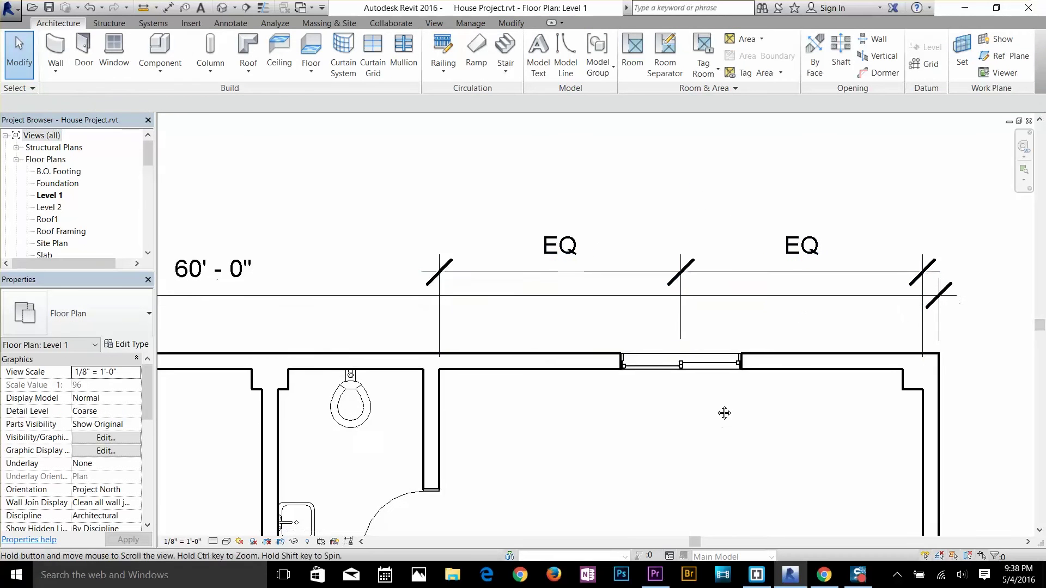
pyautogui.moveTo(724, 411); pyautogui.dragTo(725, 324, button='middle')
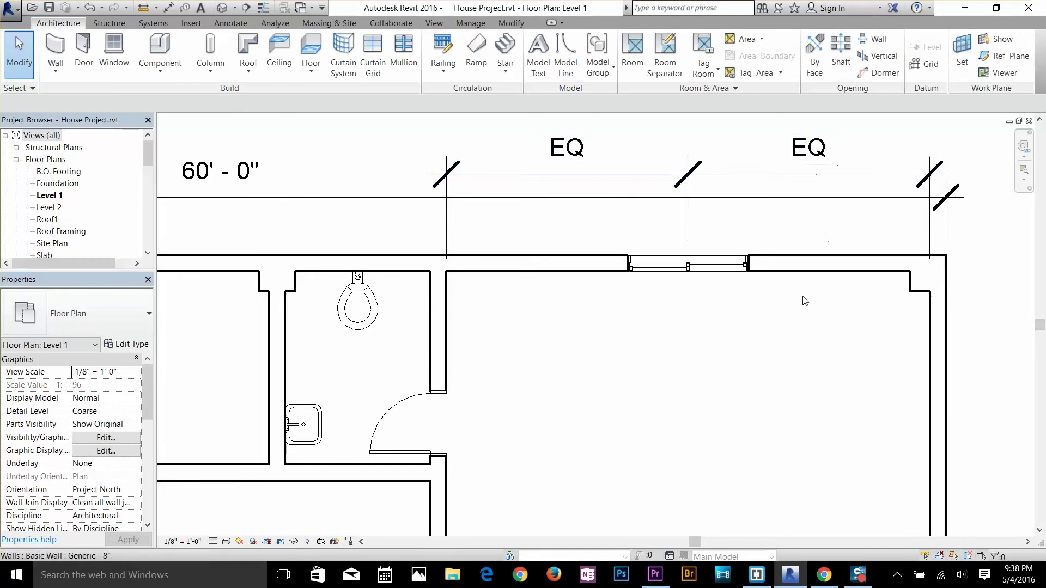
pyautogui.scroll(-1, 730, 403)
pyautogui.click(481, 346)
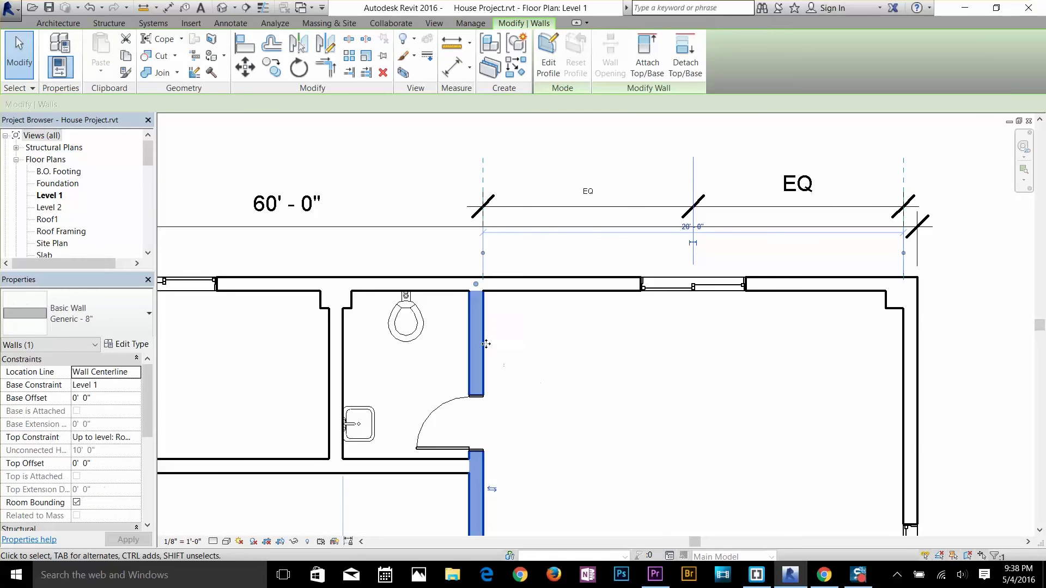
# - Drag the left interior wall right and display the equal segments as 7' - 0" values
pyautogui.moveTo(498, 342); pyautogui.dragTo(613, 344)
pyautogui.moveTo(612, 344); pyautogui.dragTo(615, 346)
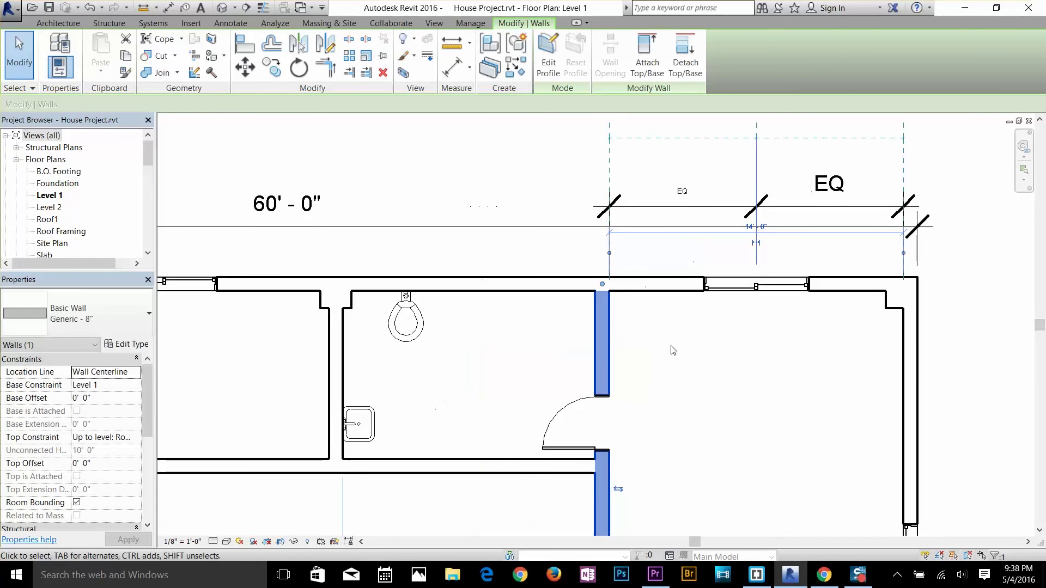
pyautogui.click(696, 347)
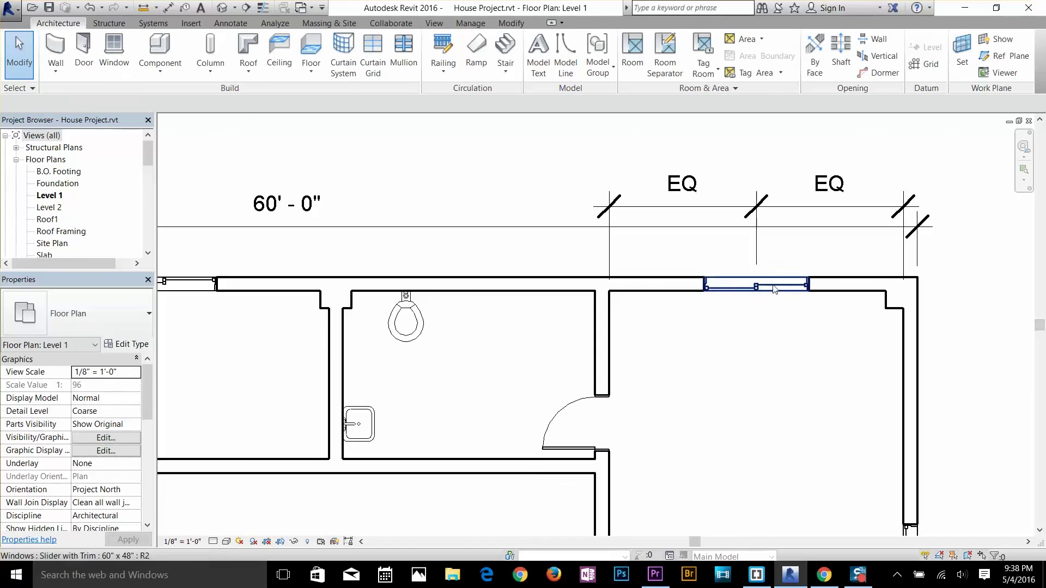
pyautogui.moveTo(894, 368); pyautogui.dragTo(843, 463, button='middle')
pyautogui.scroll(1, 843, 463)
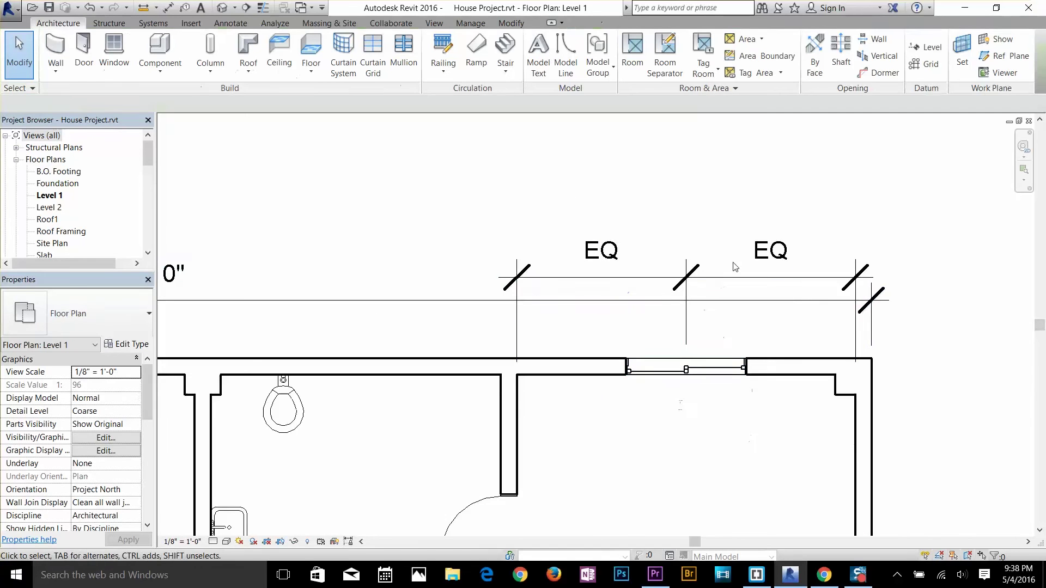
pyautogui.click(776, 278)
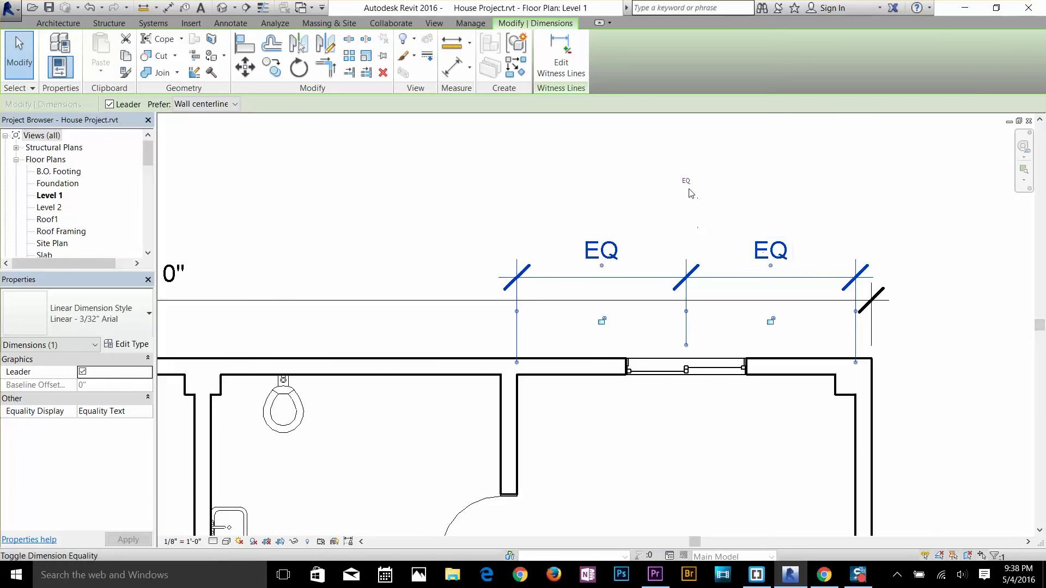
pyautogui.click(685, 184)
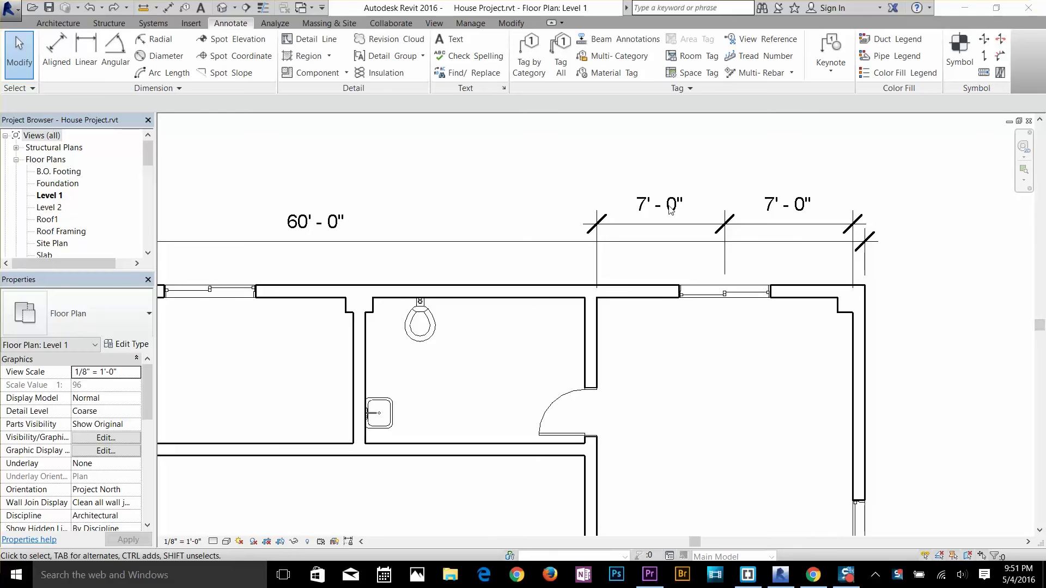
# - Test-shift the interior wall to the right, then undo the move
pyautogui.moveTo(747, 357); pyautogui.dragTo(715, 475, button='middle')
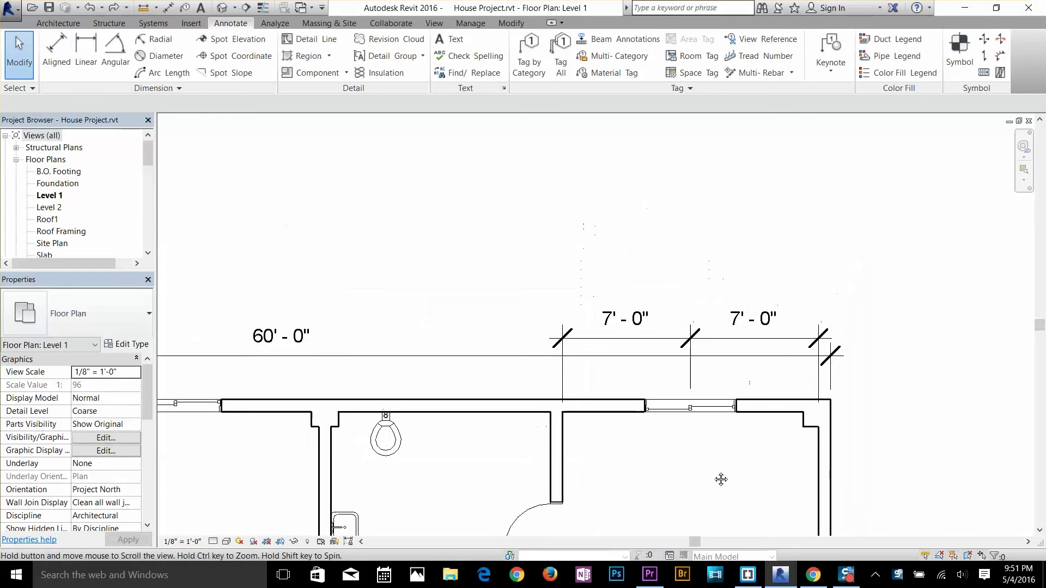
pyautogui.click(754, 341)
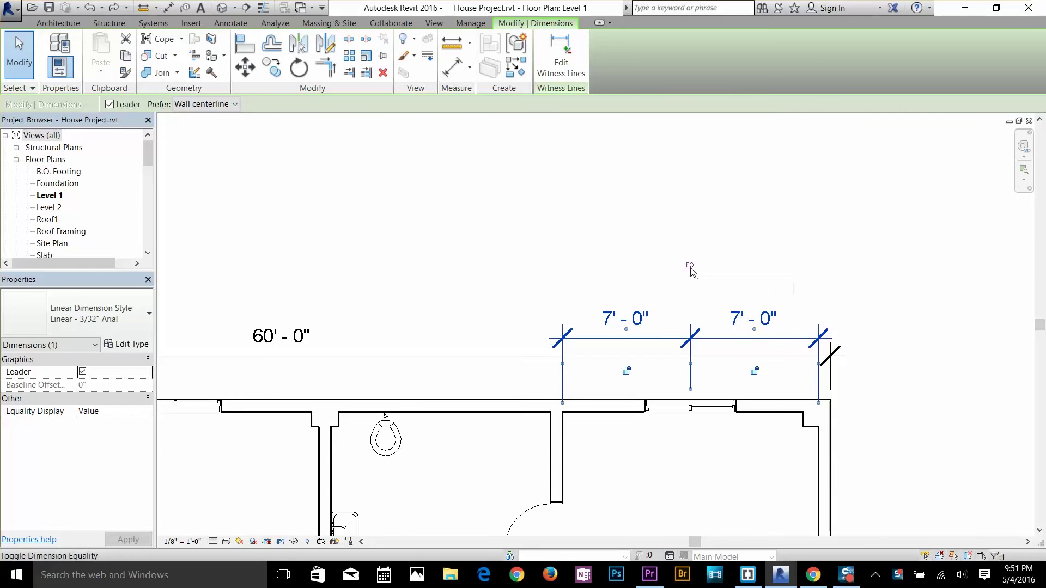
pyautogui.press('e')
pyautogui.press('w')
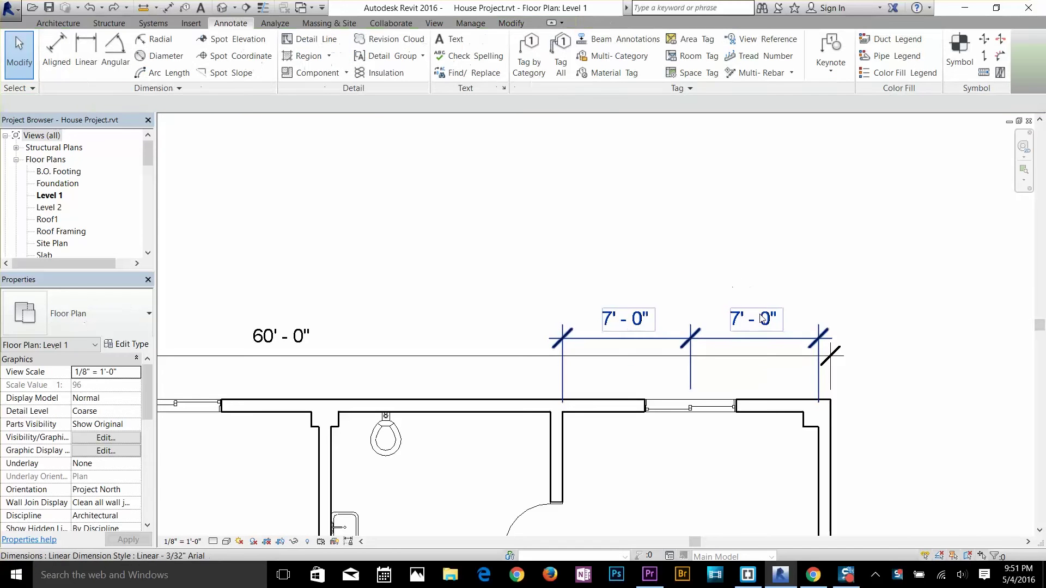
pyautogui.moveTo(560, 452); pyautogui.dragTo(604, 454)
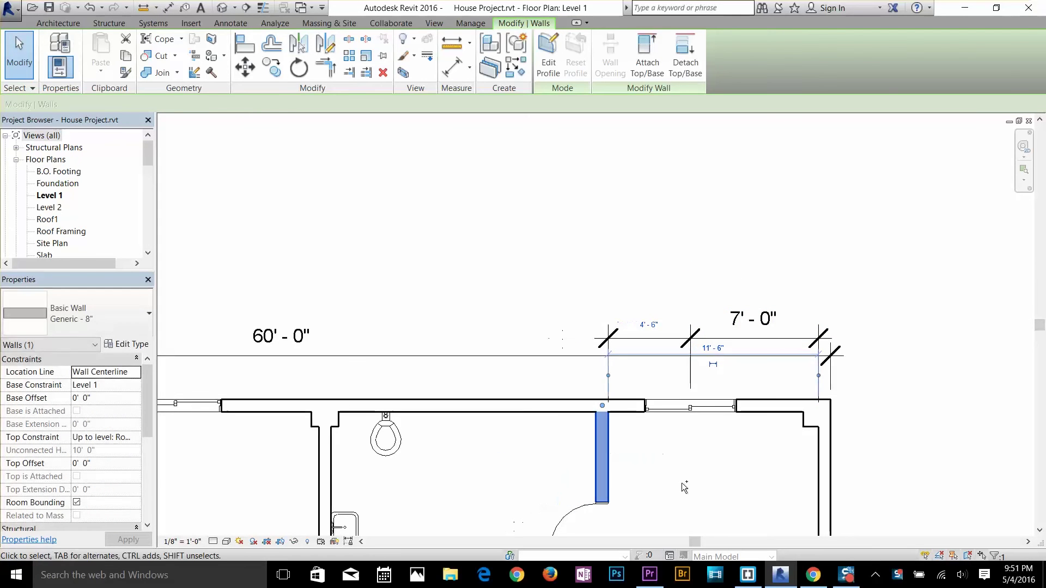
pyautogui.hotkey('ctrl', 'z')
# - Constrain the two 7' - 0" dimension segments equal so both read EQ
pyautogui.click(640, 326)
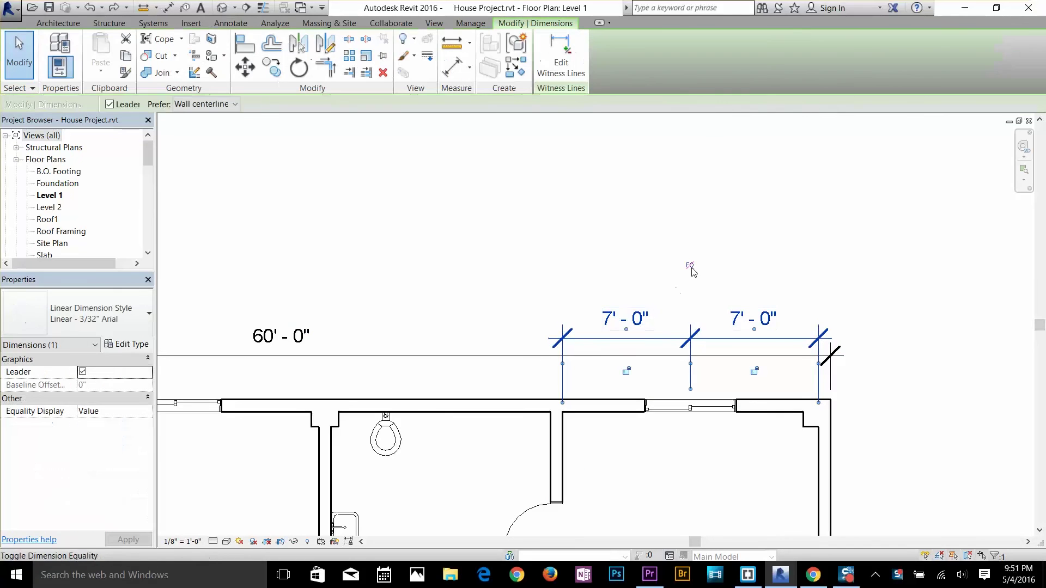
pyautogui.click(690, 267)
pyautogui.click(749, 284)
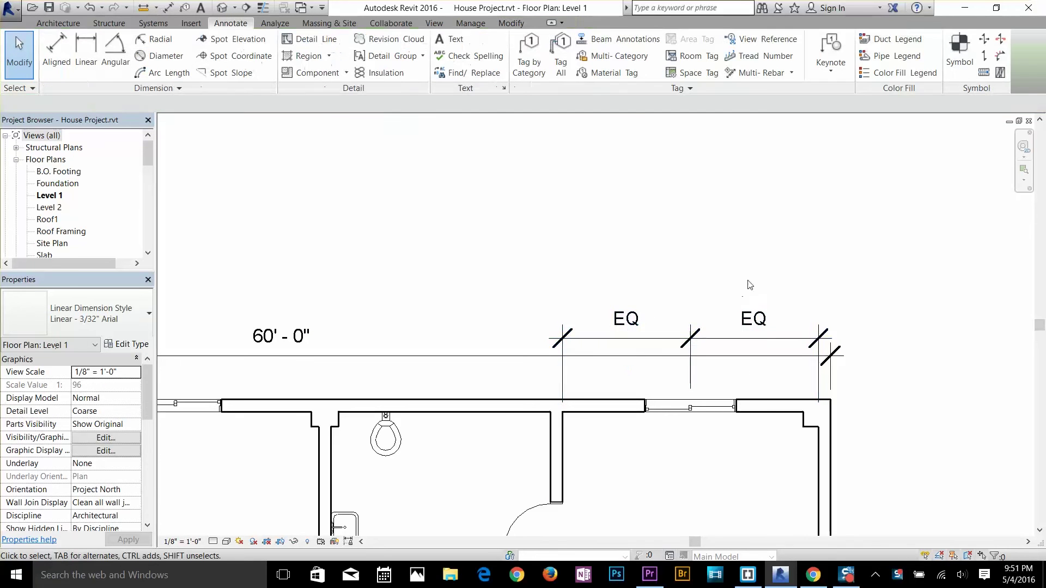
pyautogui.click(752, 326)
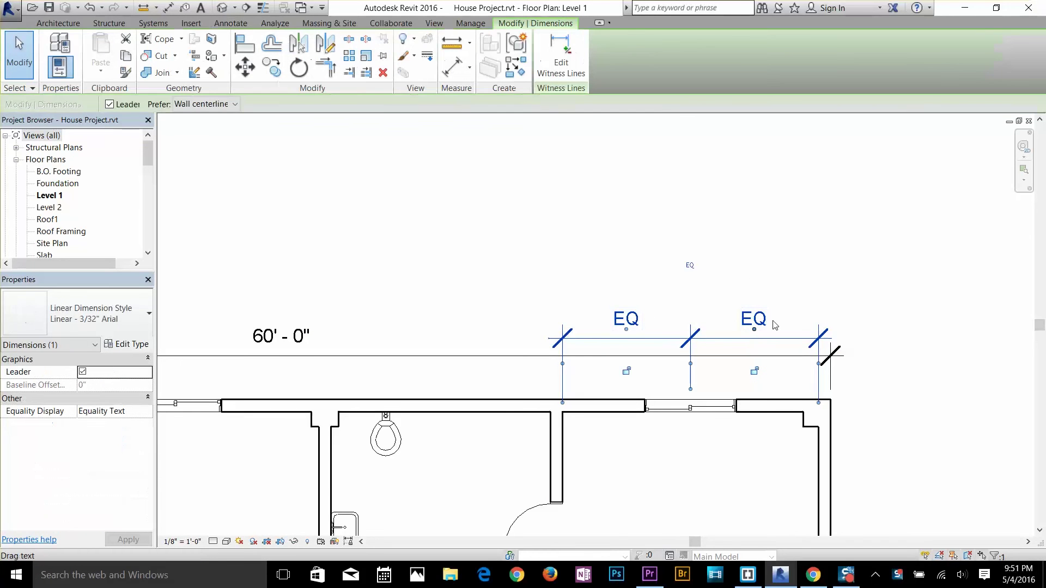
pyautogui.click(870, 345)
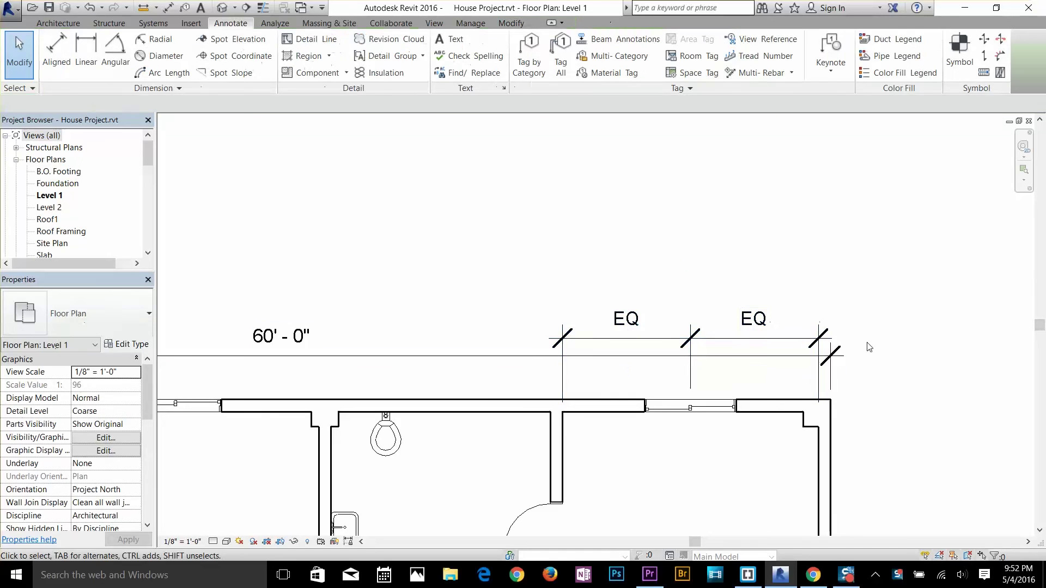
pyautogui.click(757, 321)
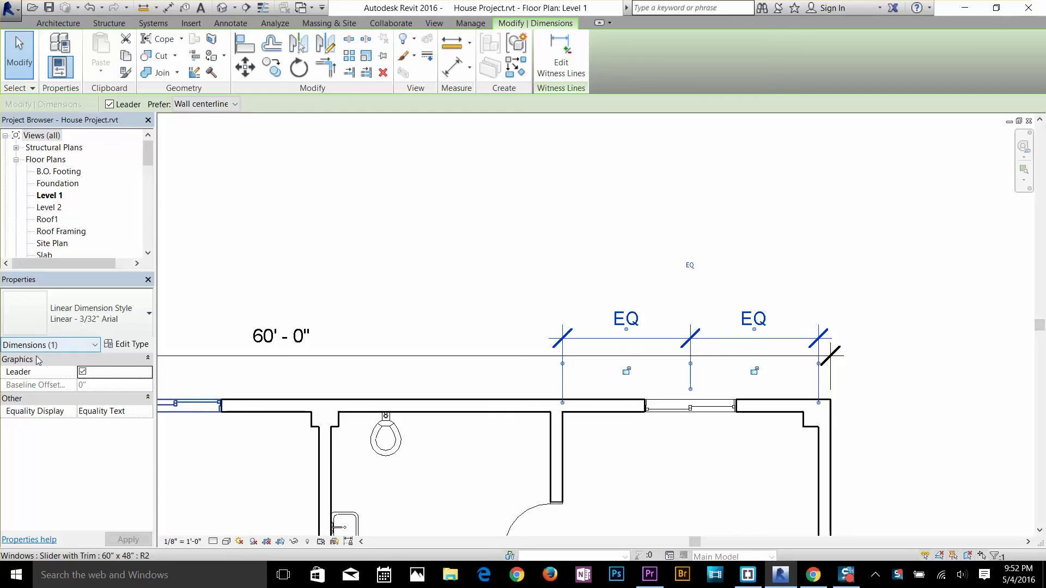
# - Set the dimension's Equality Display to Value so both halves show 7' - 0"
pyautogui.click(124, 411)
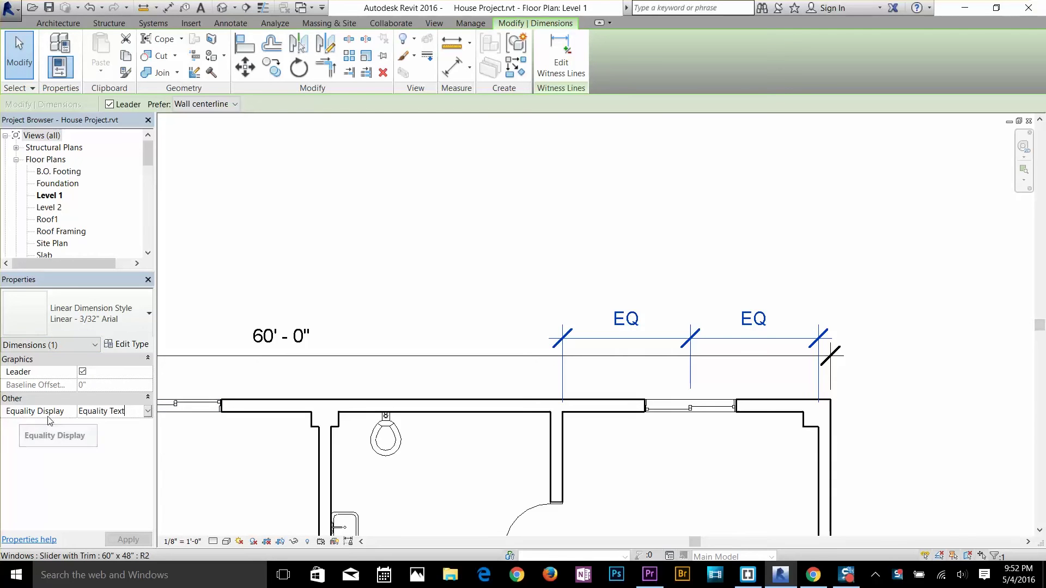
pyautogui.click(148, 412)
pyautogui.click(130, 427)
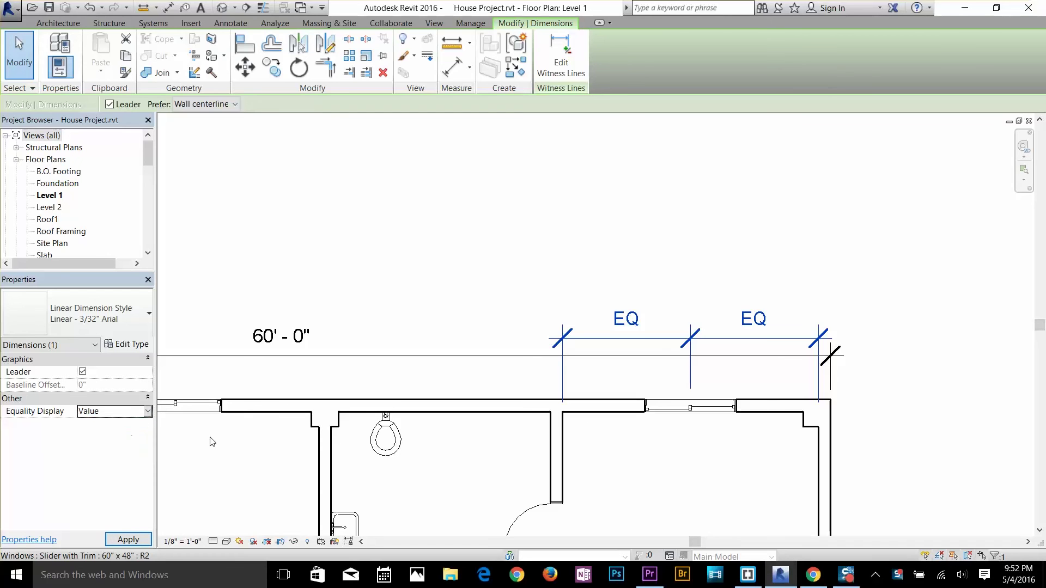
pyautogui.click(670, 453)
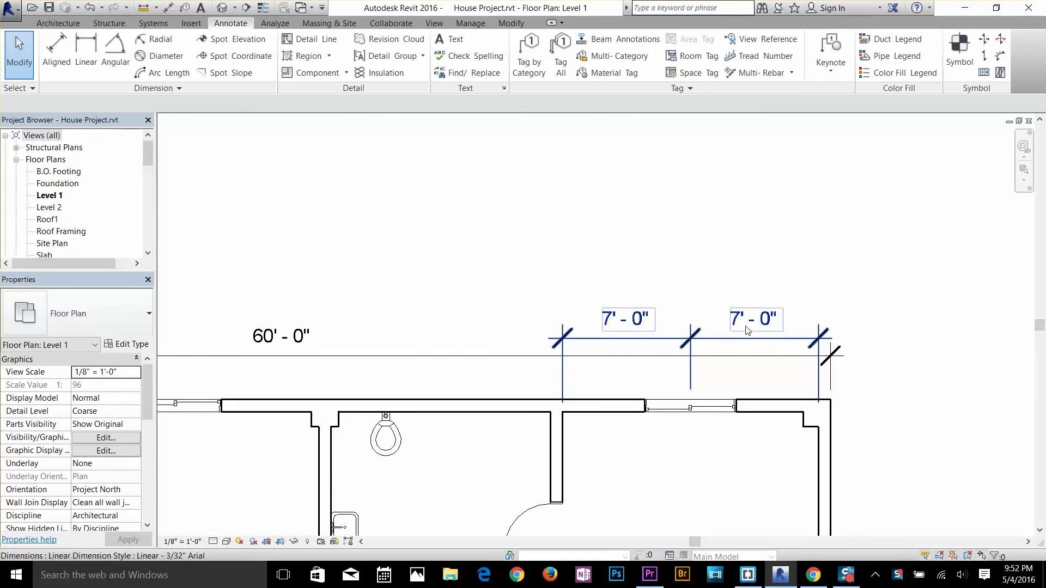
pyautogui.click(723, 321)
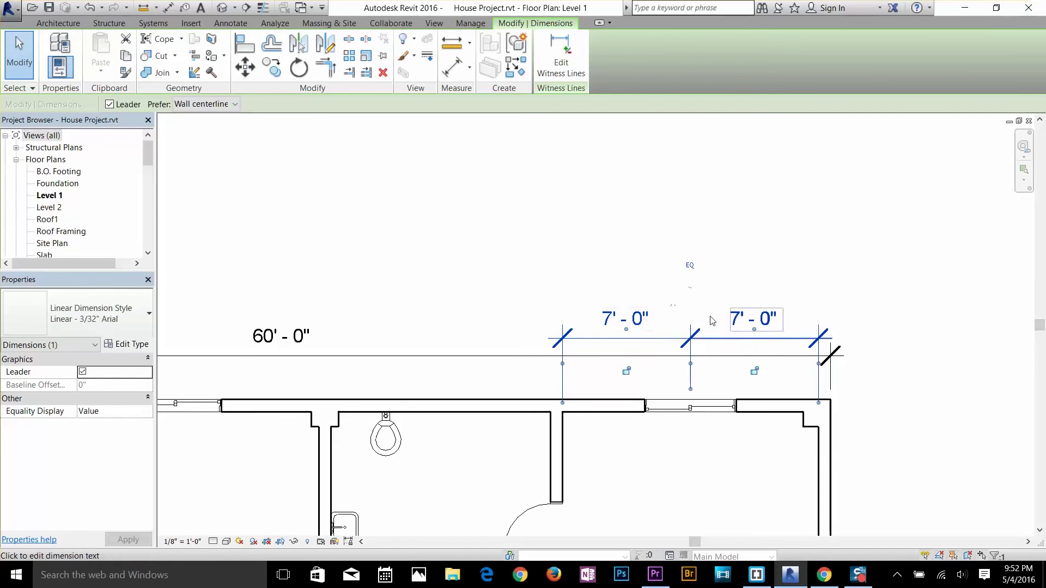
pyautogui.click(902, 383)
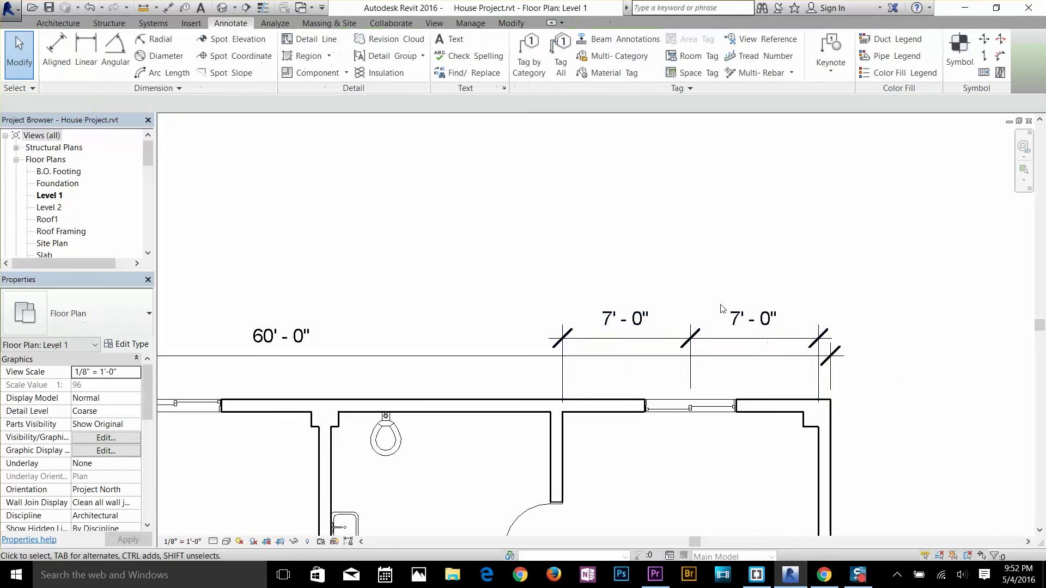
pyautogui.moveTo(852, 403); pyautogui.dragTo(801, 242, button='middle')
# - Undo to remove the 7' - 0" dimension from the plan
pyautogui.scroll(-2, 793, 252)
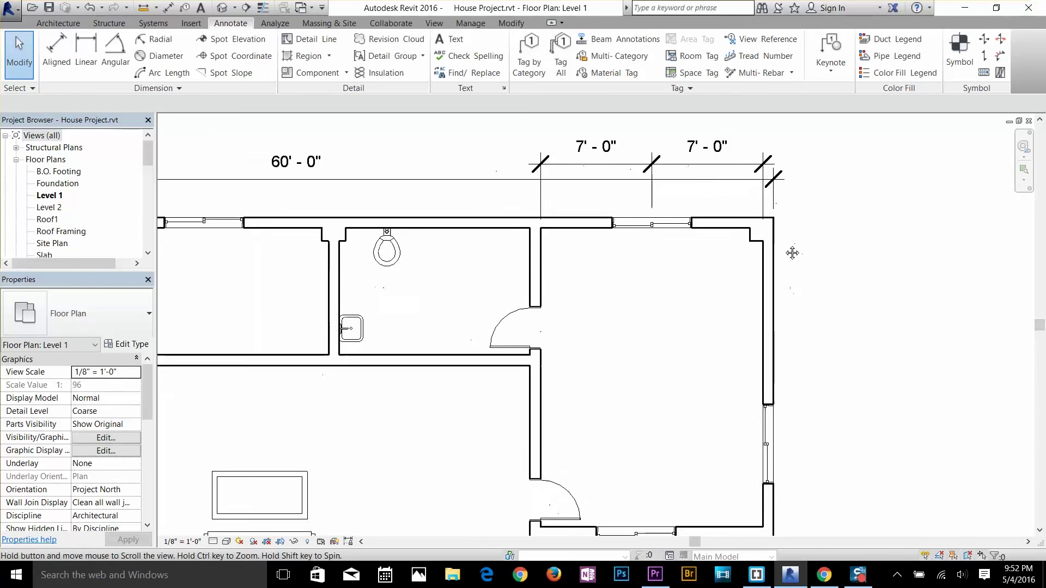
pyautogui.scroll(1, 808, 290)
pyautogui.hotkey('ctrl', 'z')
pyautogui.moveTo(836, 366); pyautogui.dragTo(828, 320, button='middle')
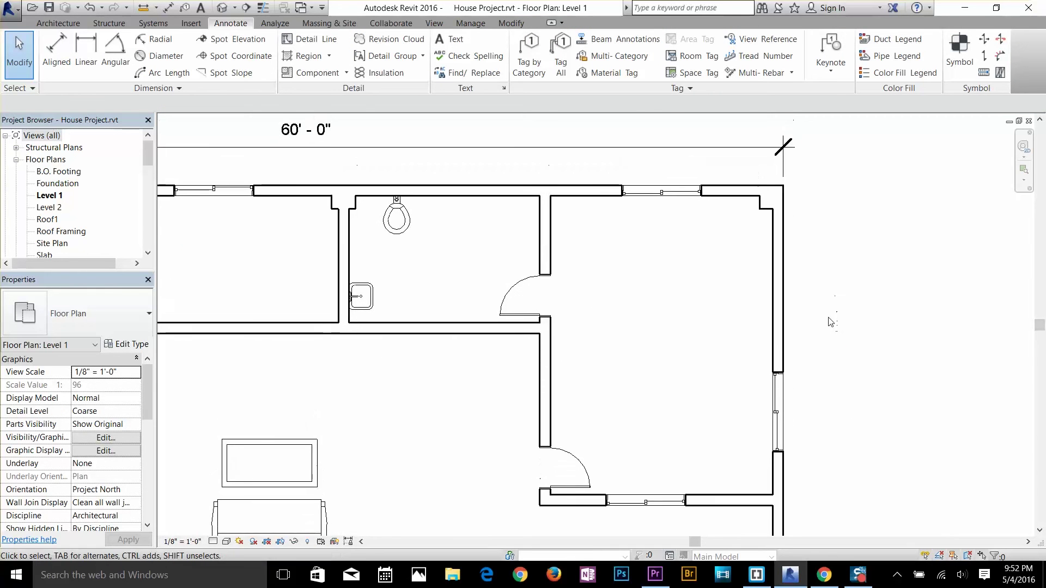
# - Select the window in the top wall and save the House Project
pyautogui.click(654, 200)
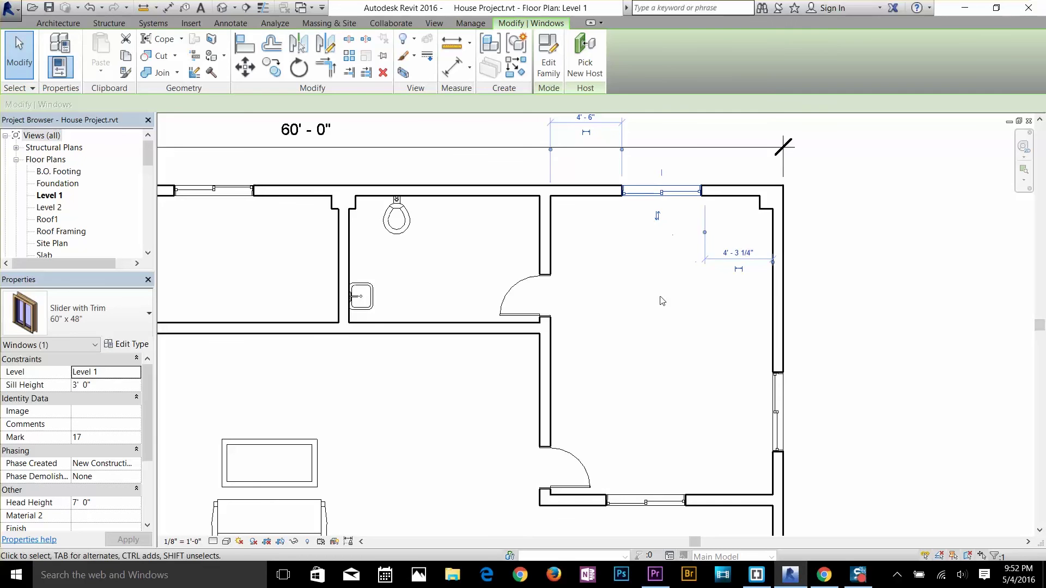
pyautogui.click(648, 353)
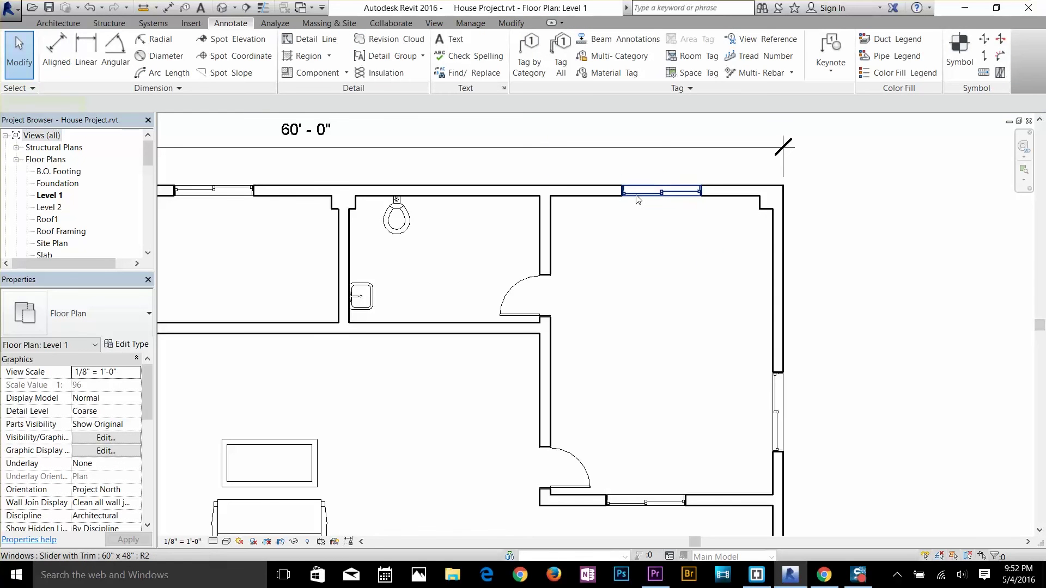
pyautogui.click(638, 199)
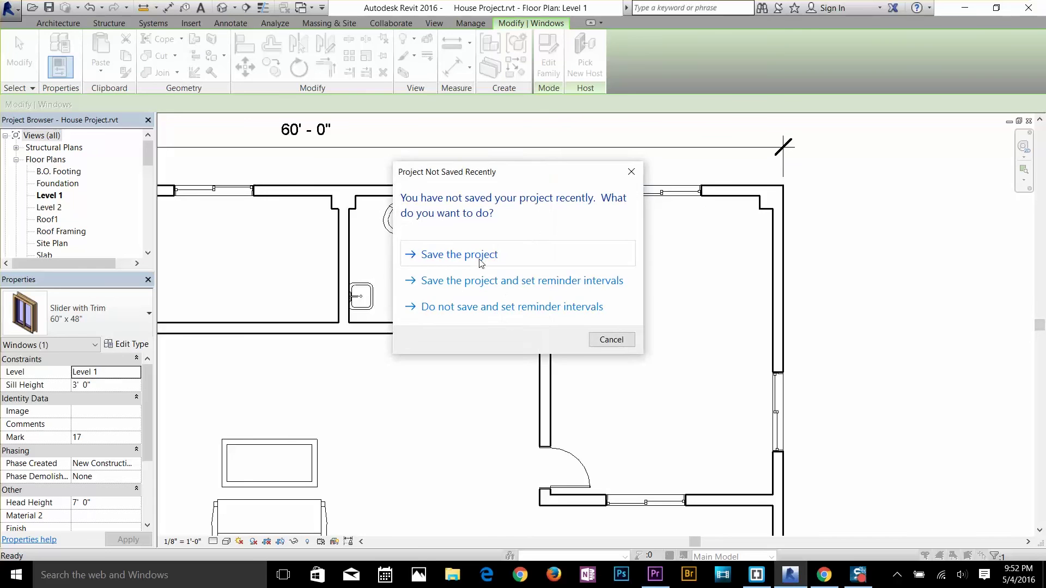
pyautogui.click(480, 263)
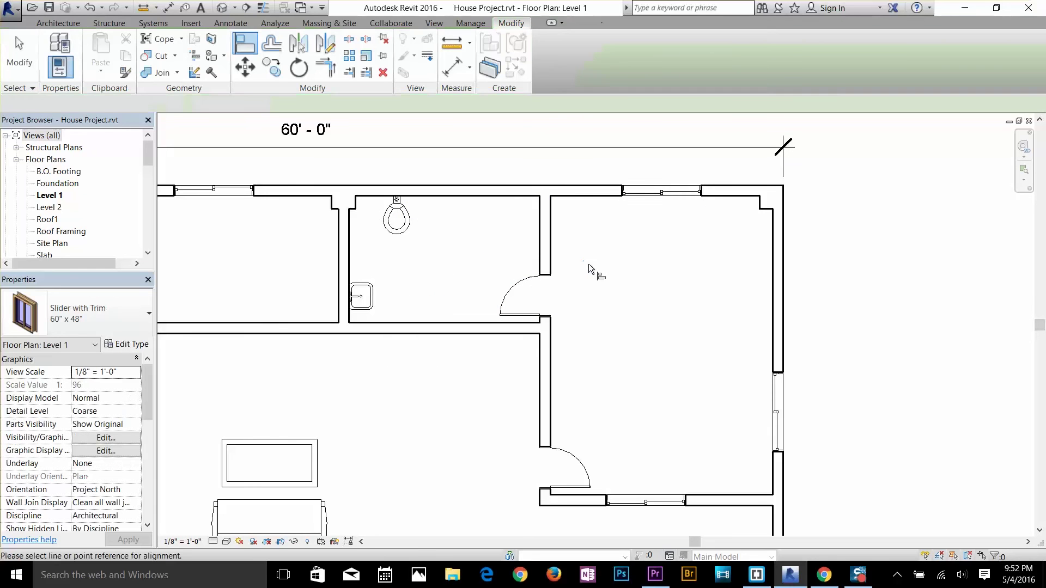
# - Align the right room's lower window centre to the top window's centreline and lock it
pyautogui.click(660, 192)
pyautogui.click(661, 193)
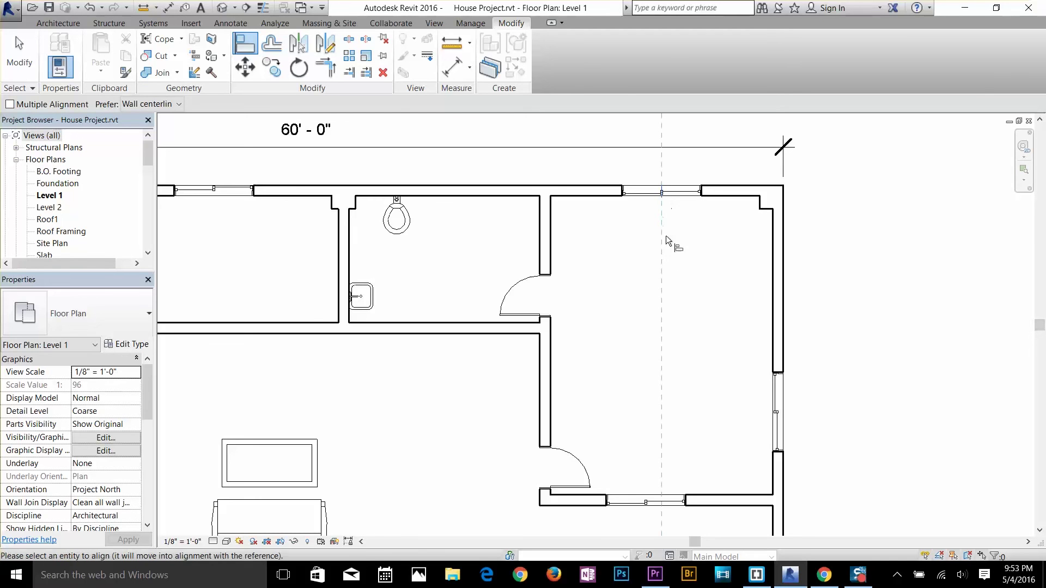
pyautogui.click(645, 499)
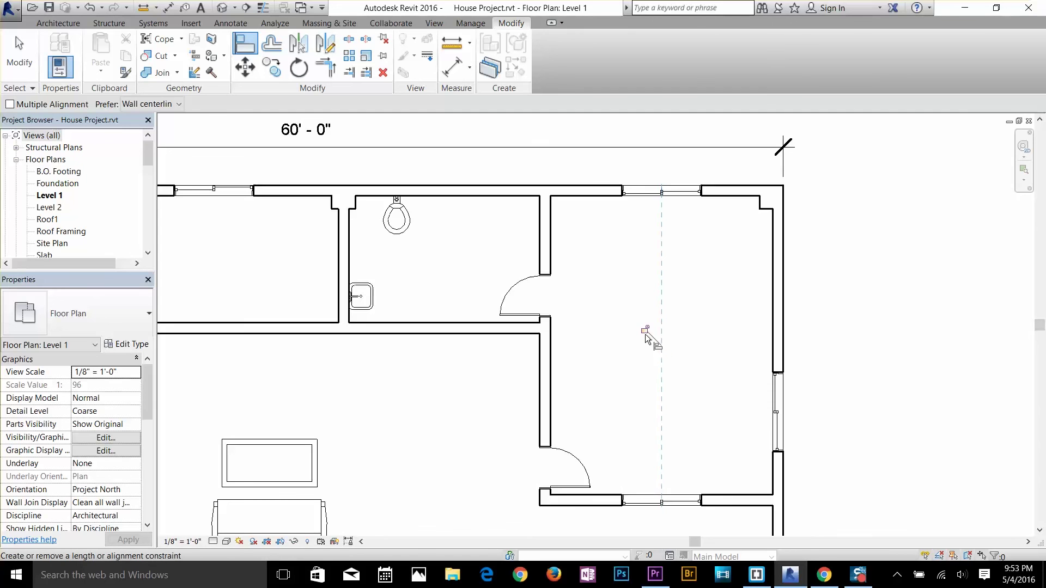
pyautogui.click(645, 333)
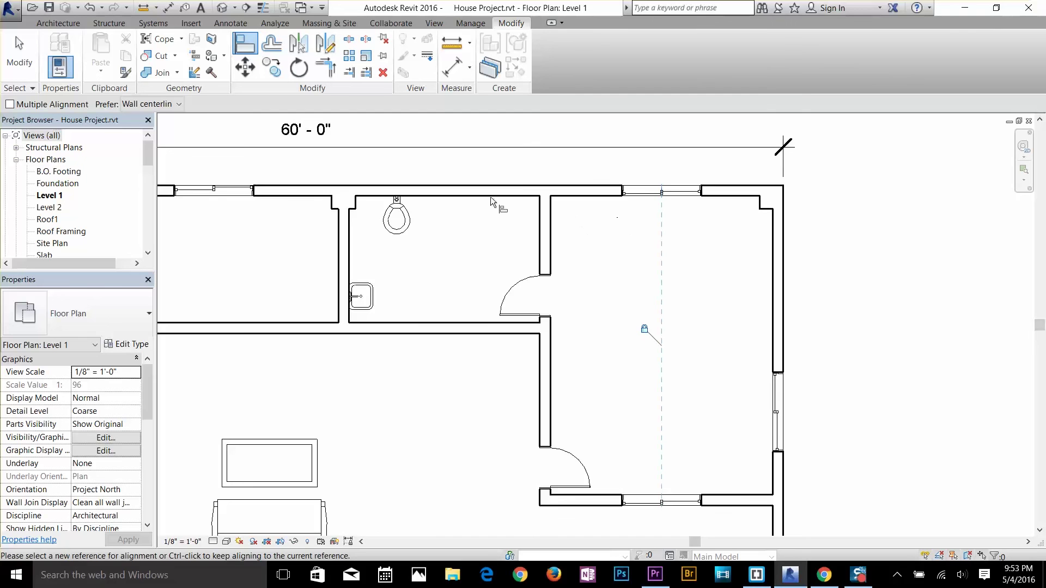
pyautogui.press('Escape')
pyautogui.press('Escape')
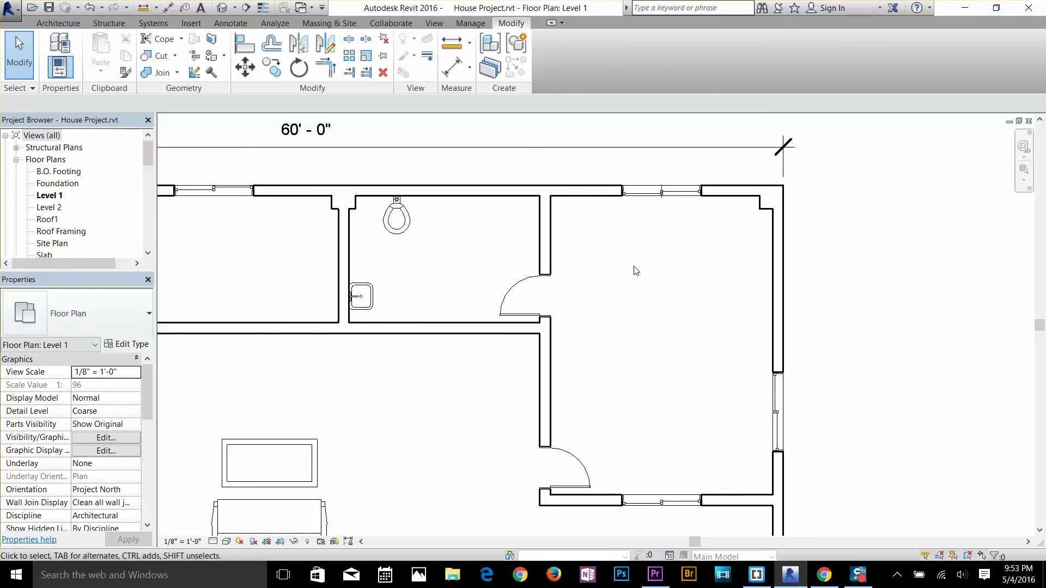
pyautogui.click(547, 245)
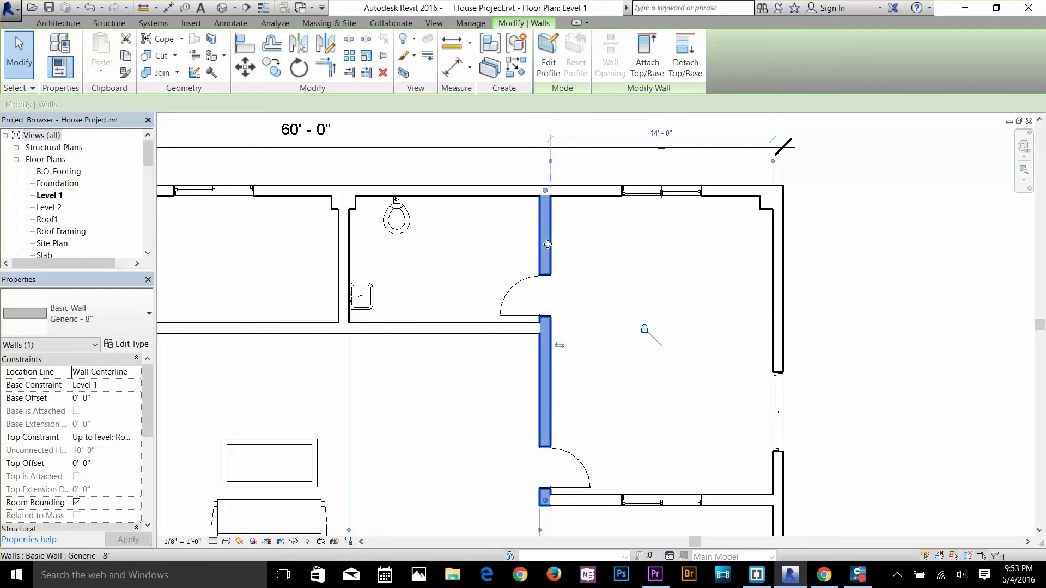
# - Drag the room's interior wall further right so both windows shift with it
pyautogui.moveTo(558, 244); pyautogui.dragTo(589, 247)
pyautogui.click(655, 324)
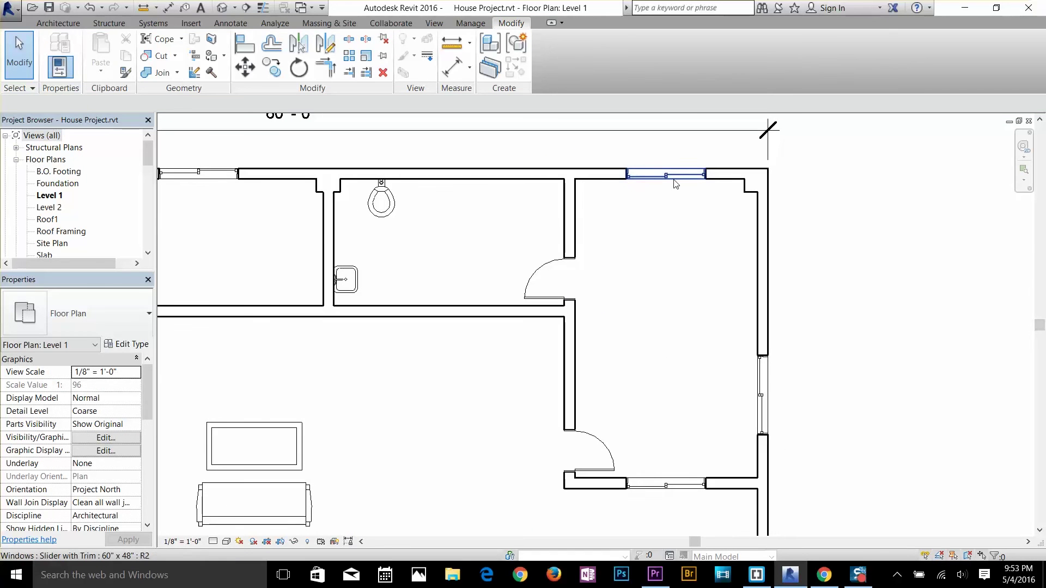
pyautogui.click(570, 344)
pyautogui.click(535, 351)
# - Zoom to fit the whole Level 1 floor plan and show the Annotate tools
pyautogui.press('z')
pyautogui.press('f')
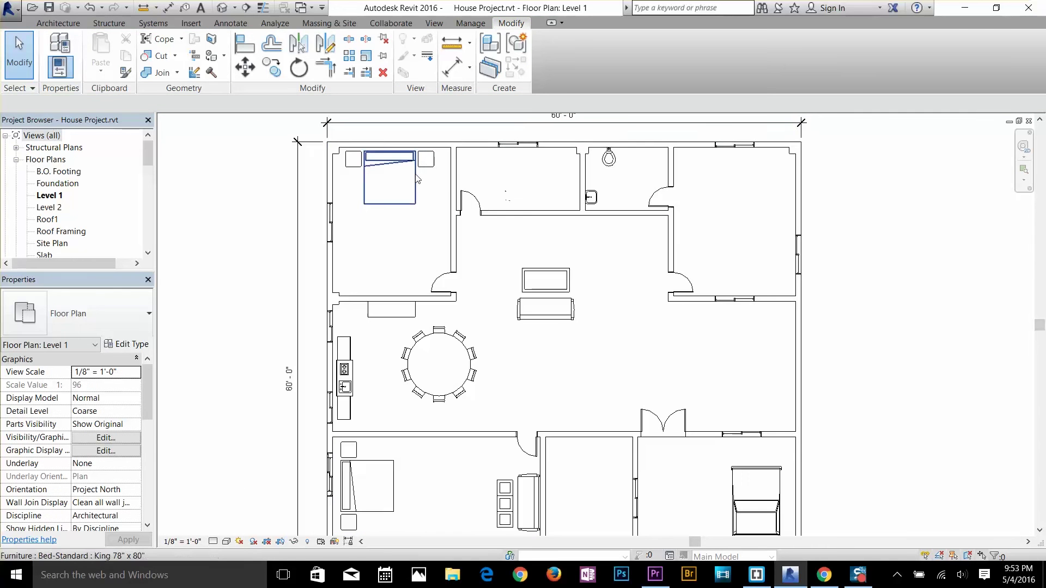
pyautogui.click(228, 24)
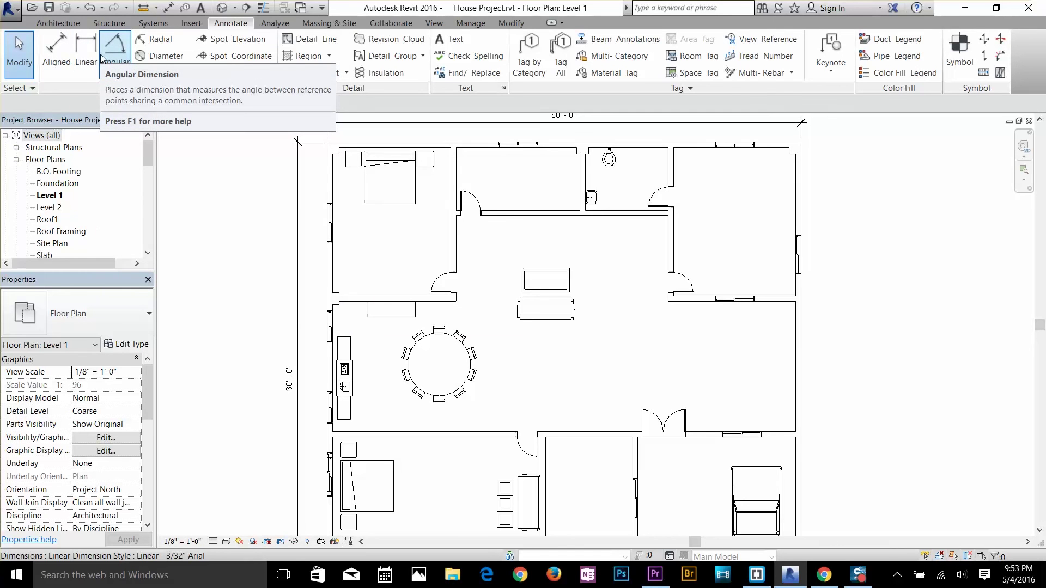
pyautogui.scroll(-1, 570, 199)
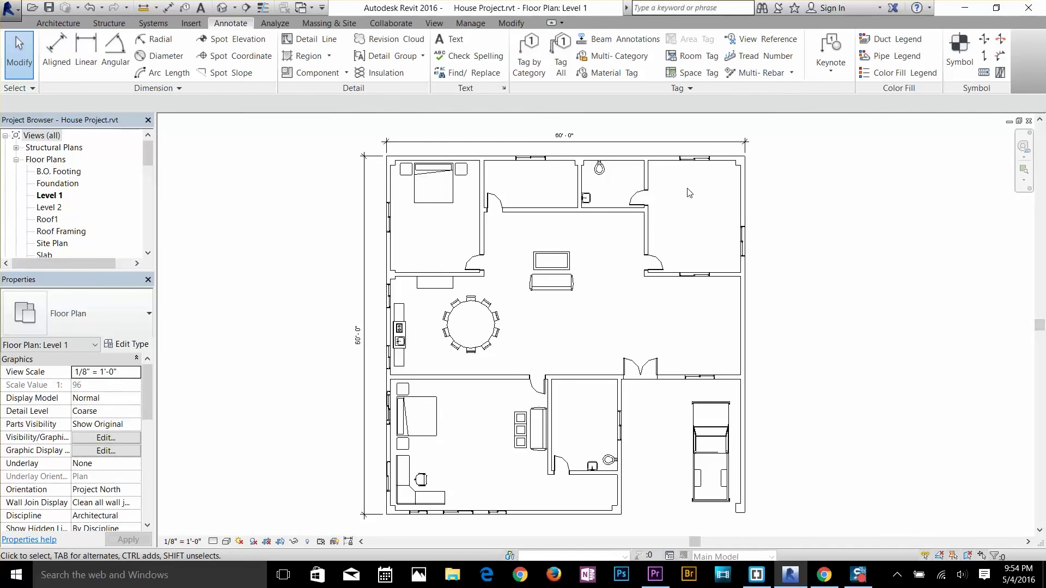